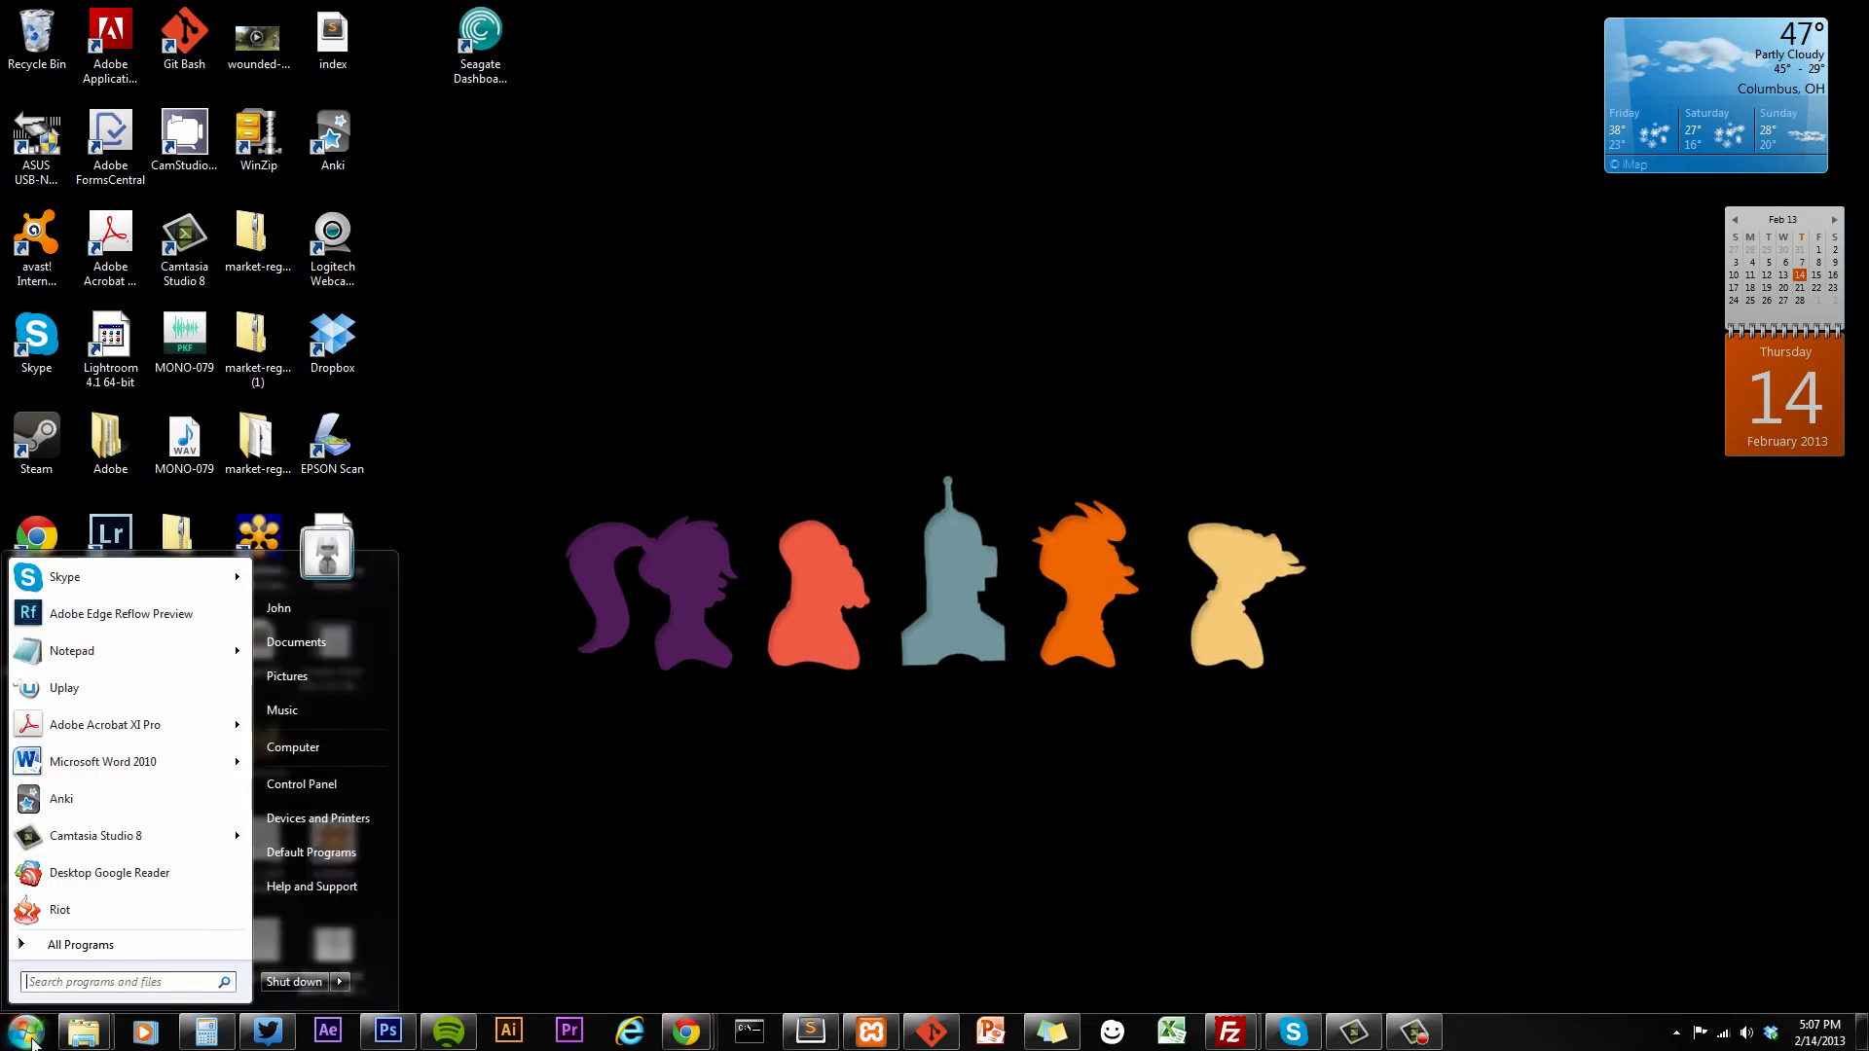
# Launch Adobe Edge Reflow Preview from the Start menu.
pyautogui.click(114, 615)
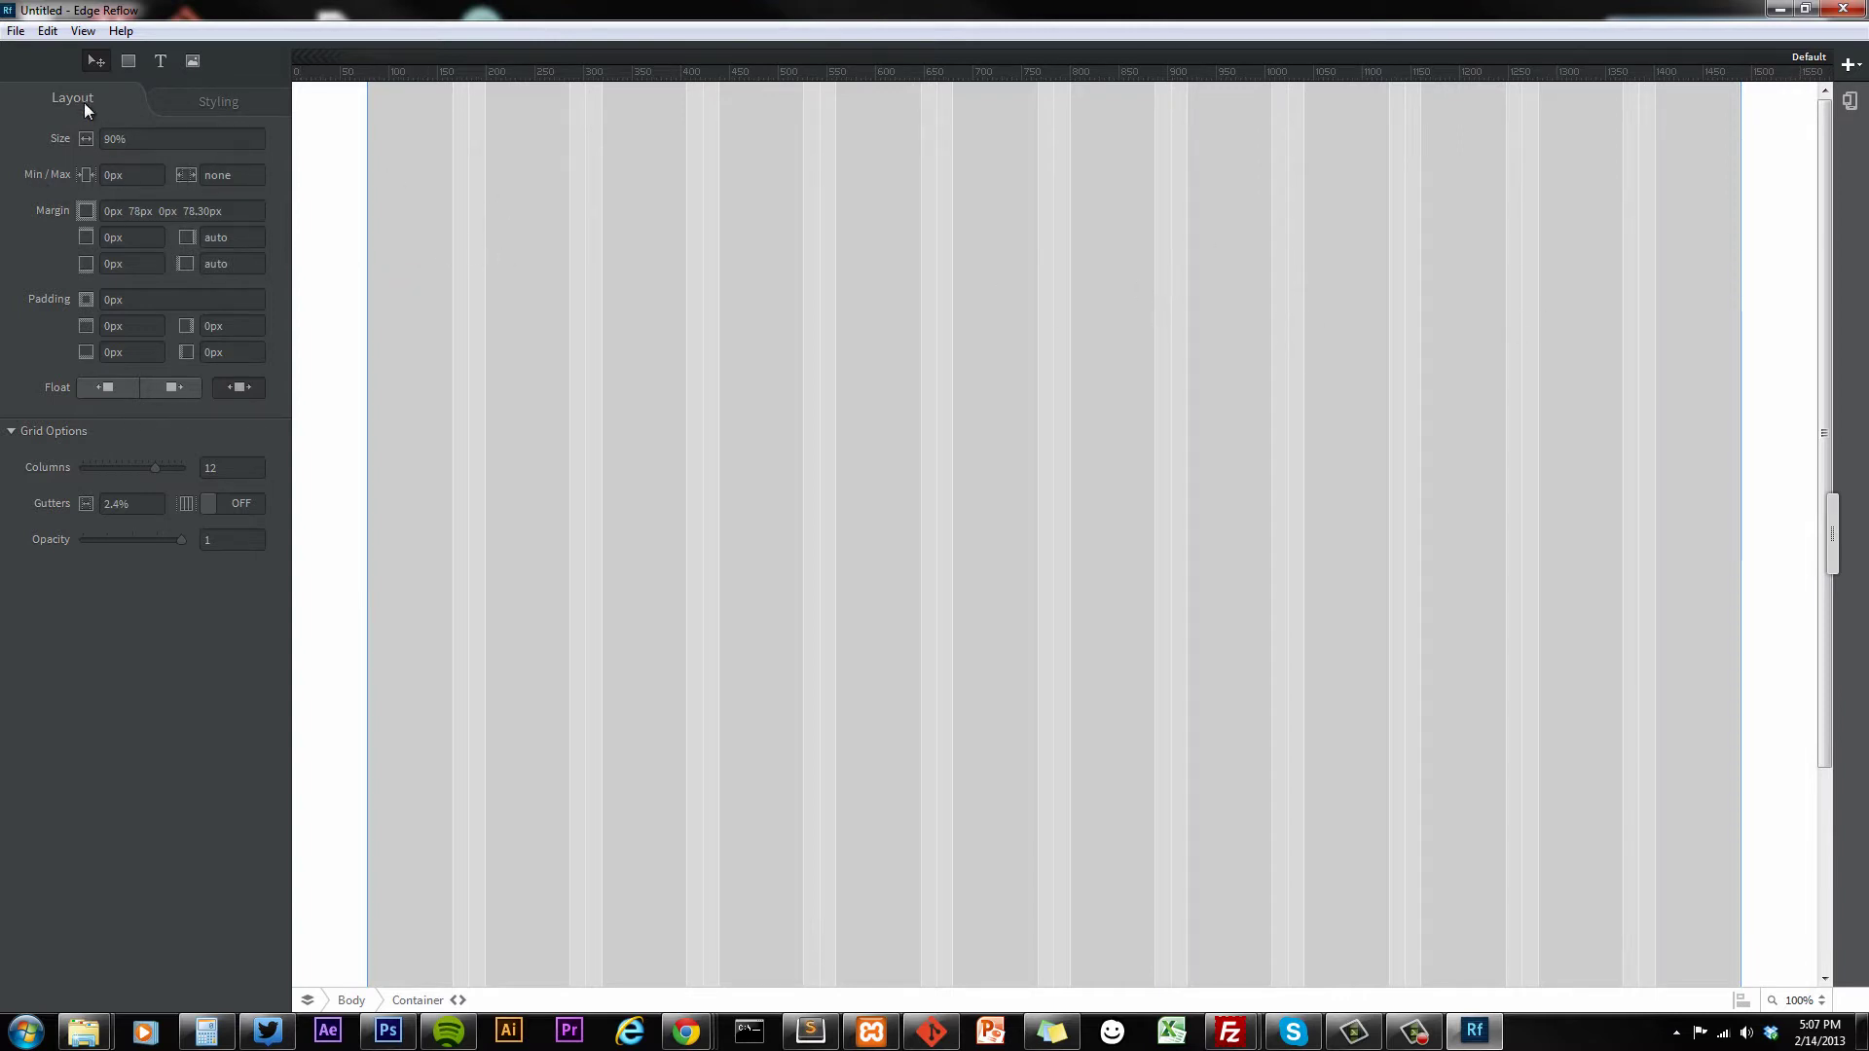
# Draw a logo box near the top-left of the page with the Rectangle tool.
pyautogui.click(129, 61)
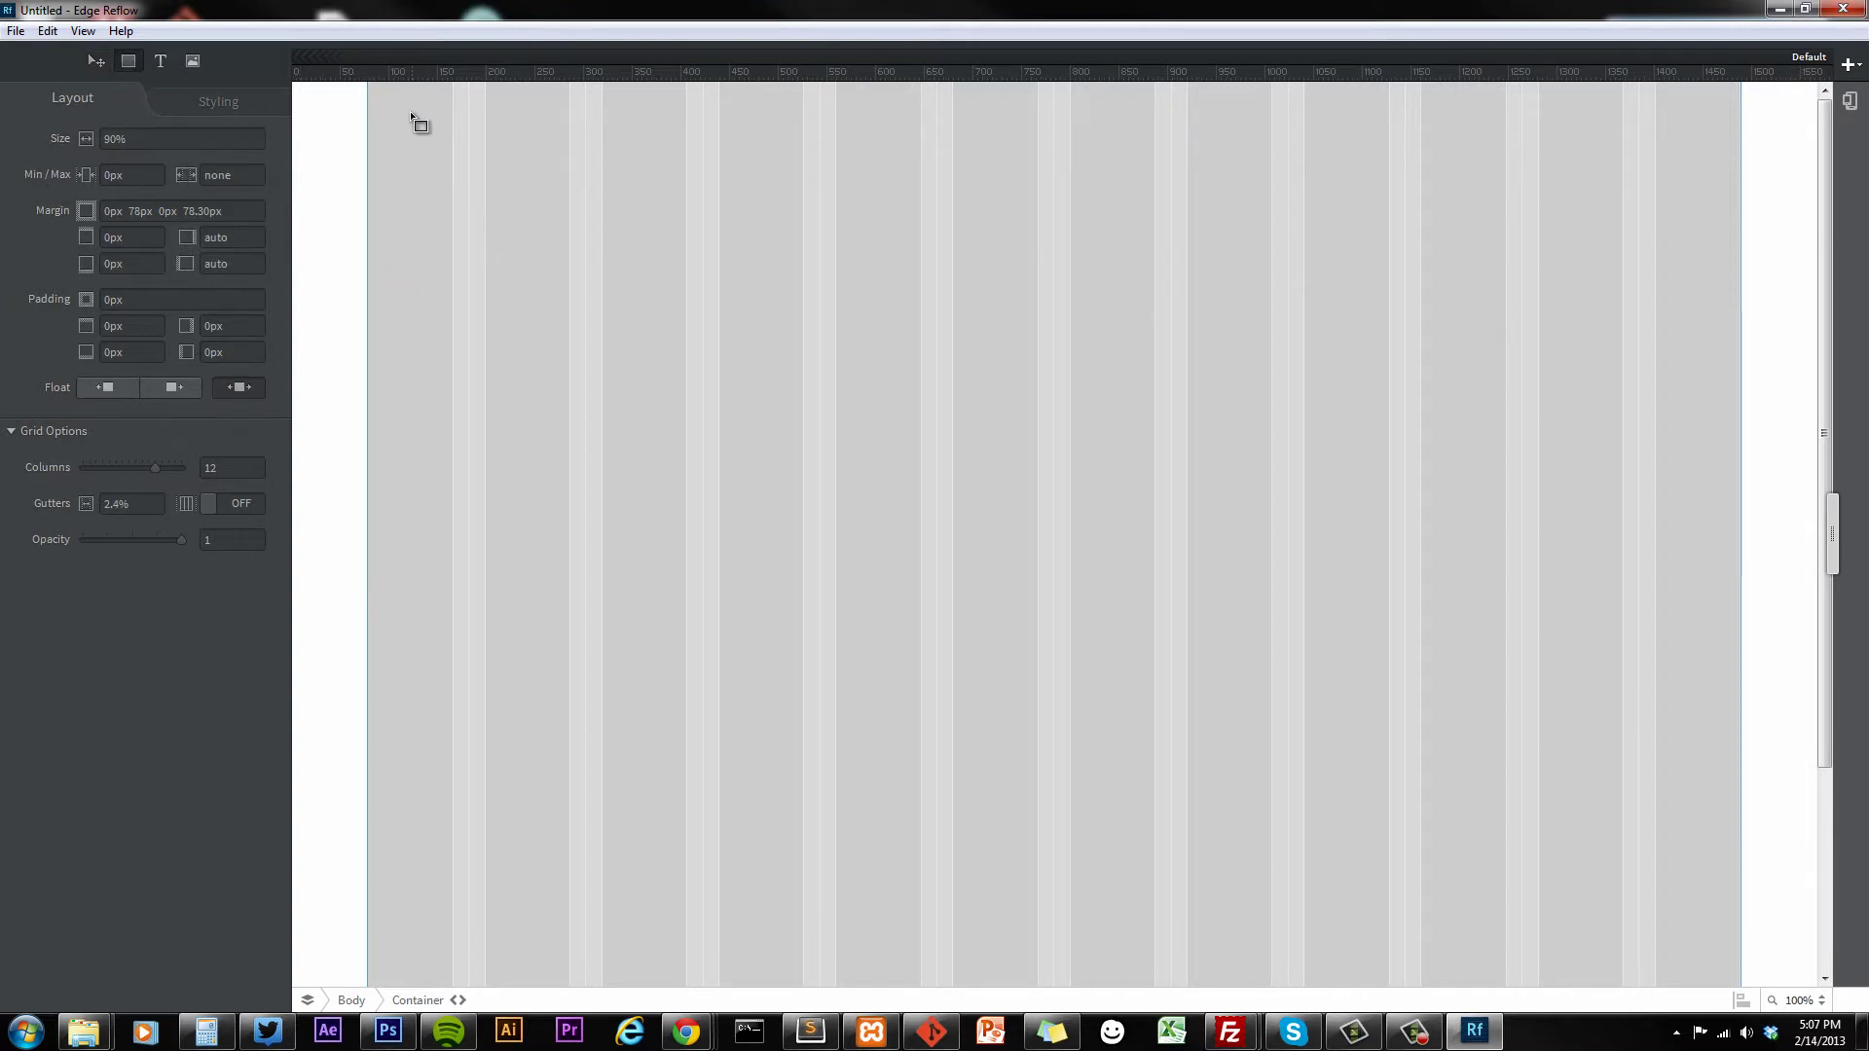
pyautogui.click(485, 105)
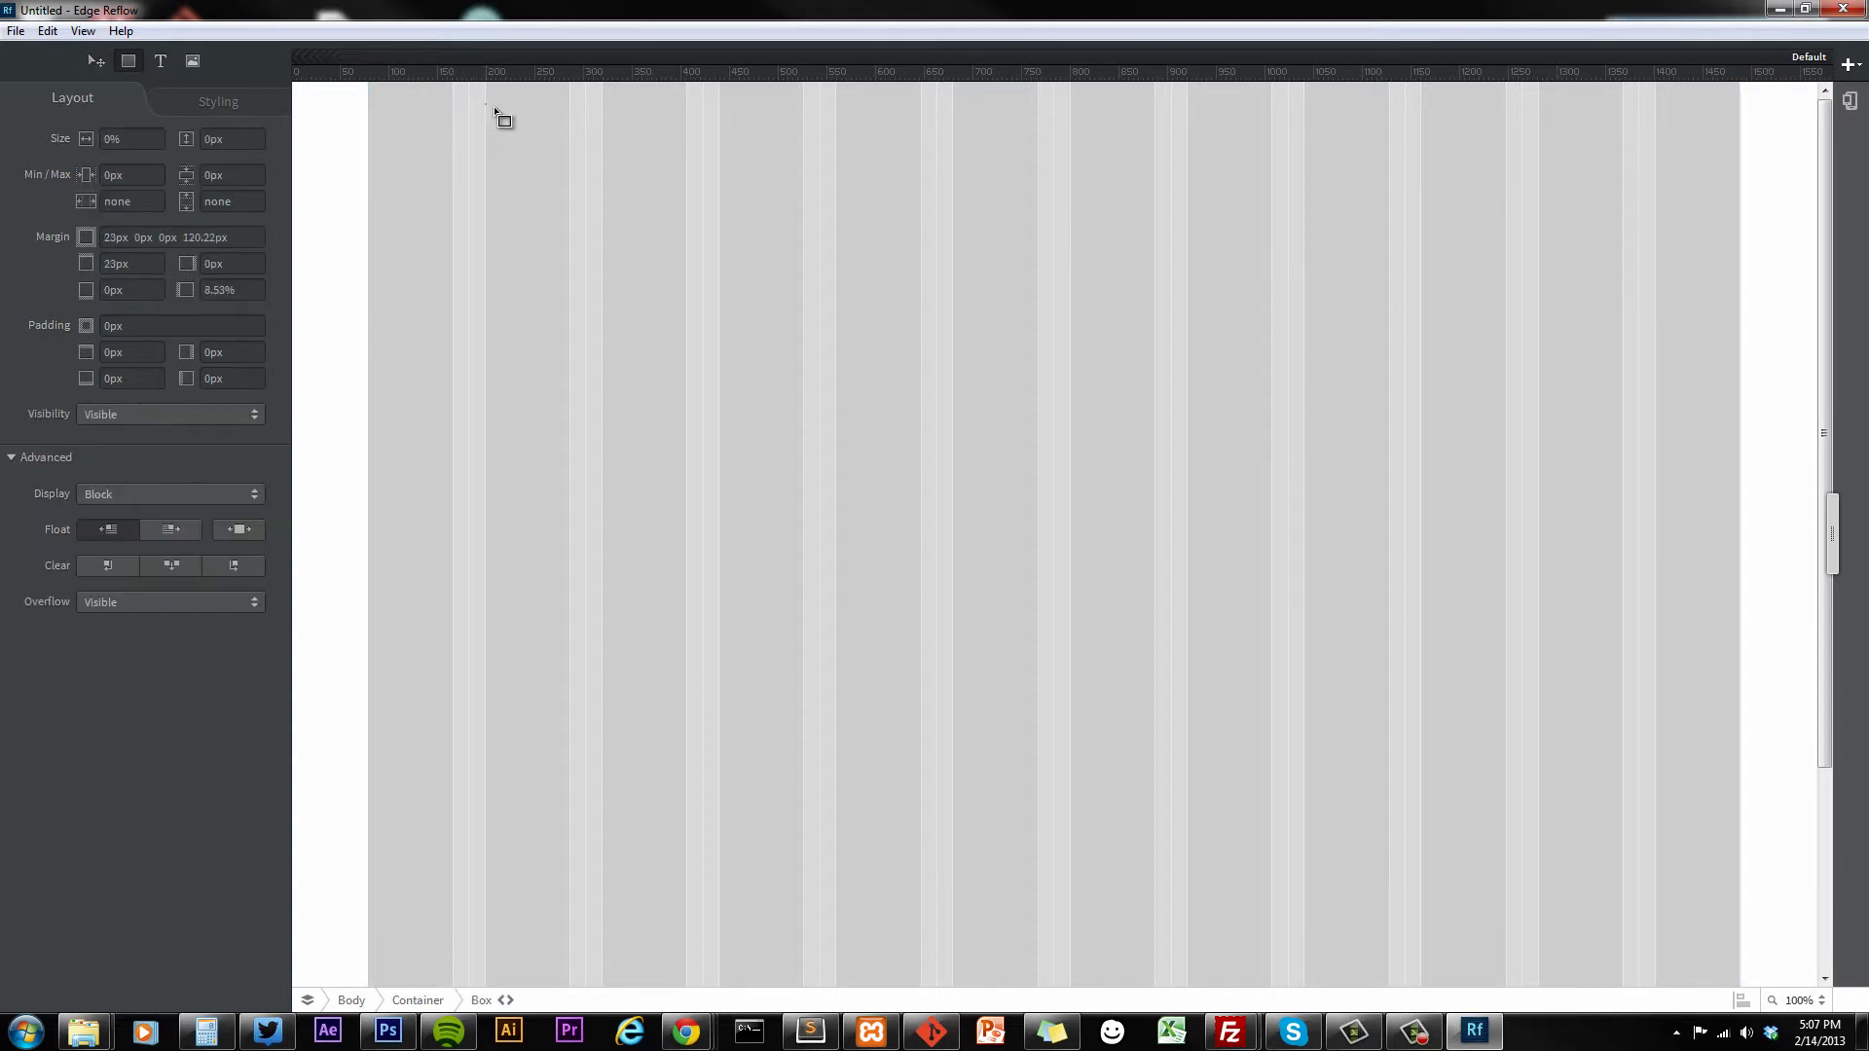
pyautogui.moveTo(496, 110); pyautogui.dragTo(688, 182)
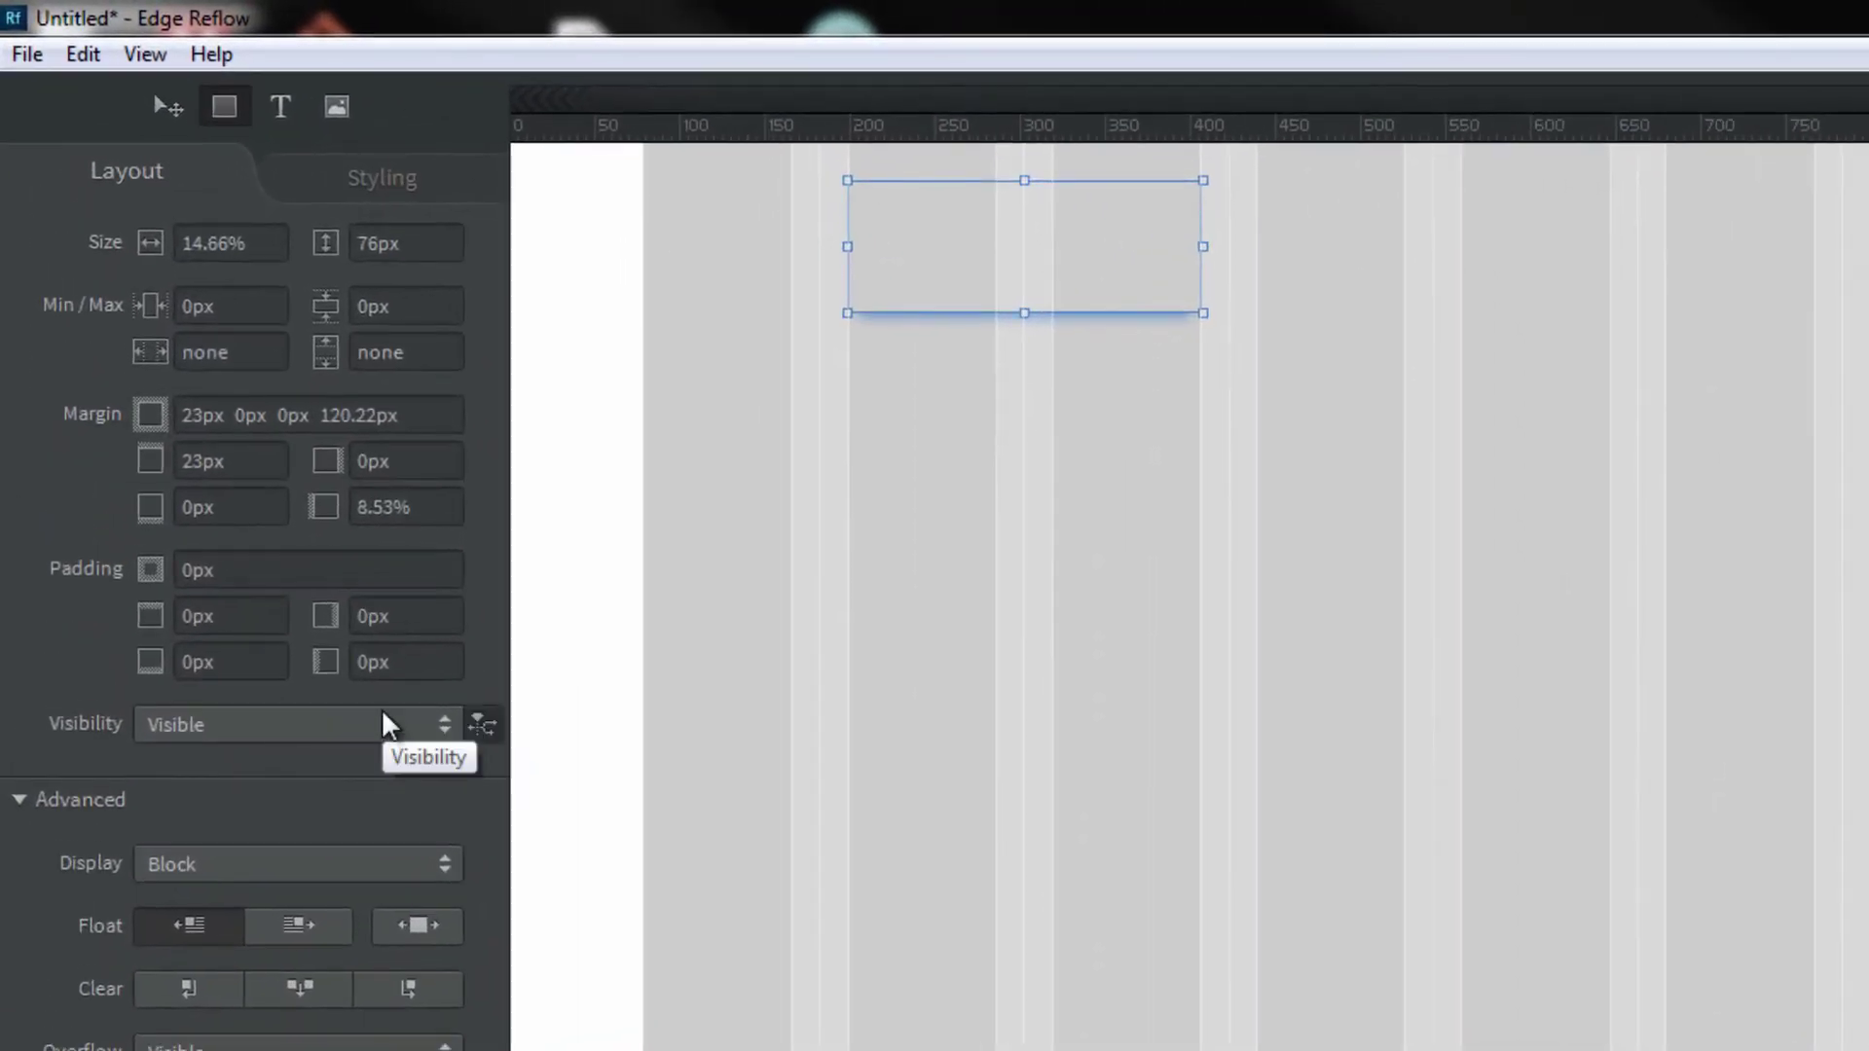
# Test the box's Visibility by setting it to Hidden, then back to Visible.
pyautogui.click(223, 414)
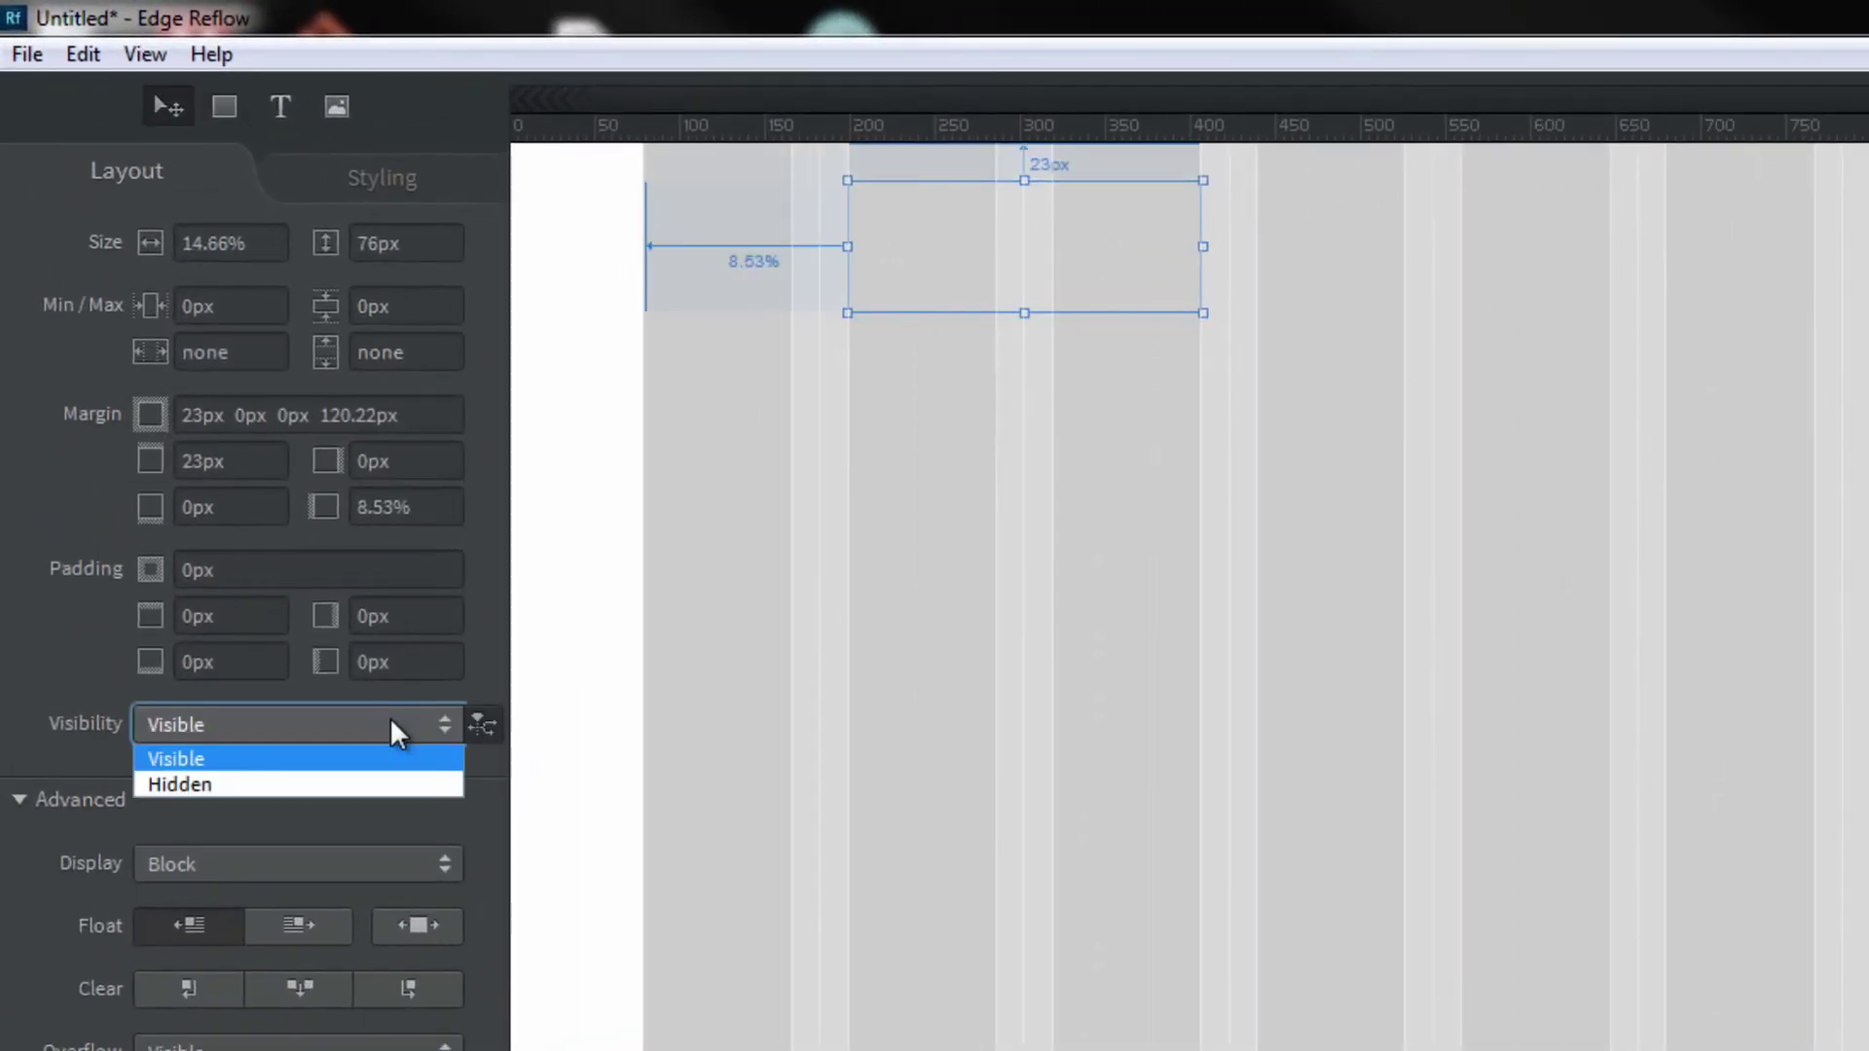
pyautogui.click(371, 759)
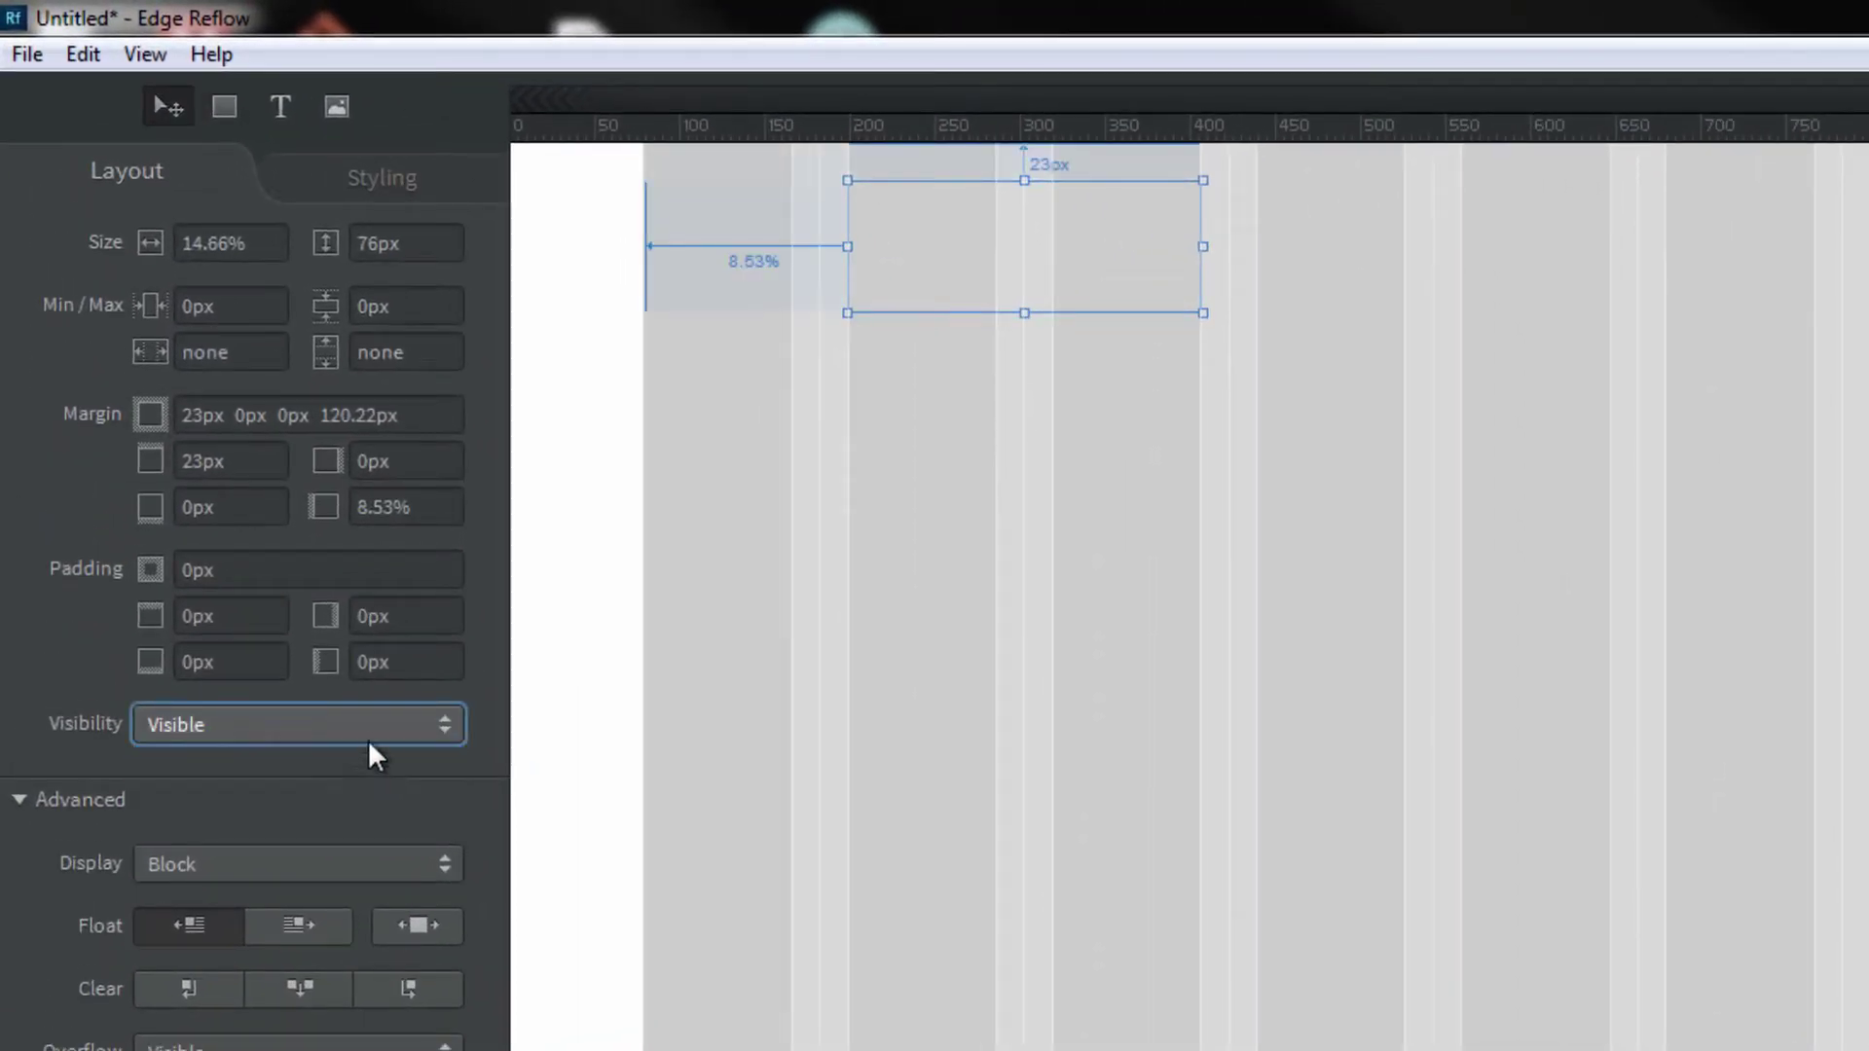
pyautogui.click(368, 739)
pyautogui.click(370, 774)
pyautogui.click(360, 734)
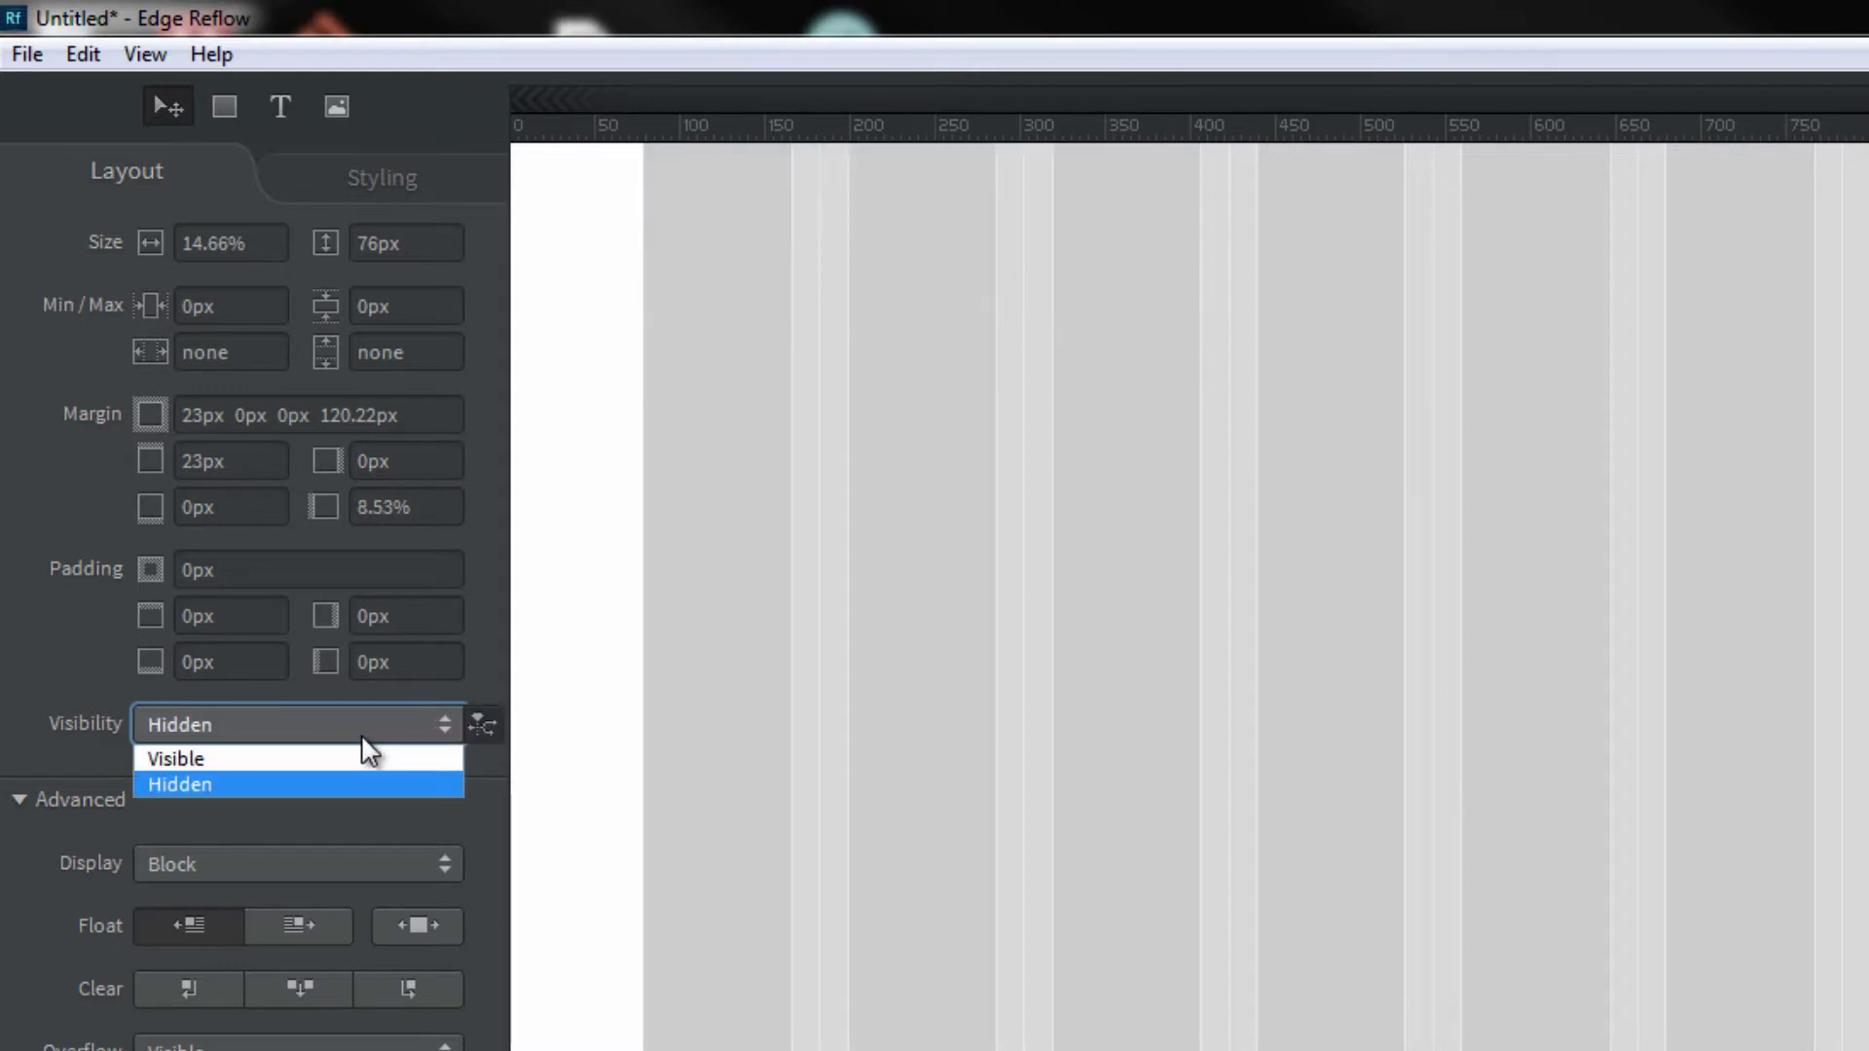
pyautogui.click(361, 758)
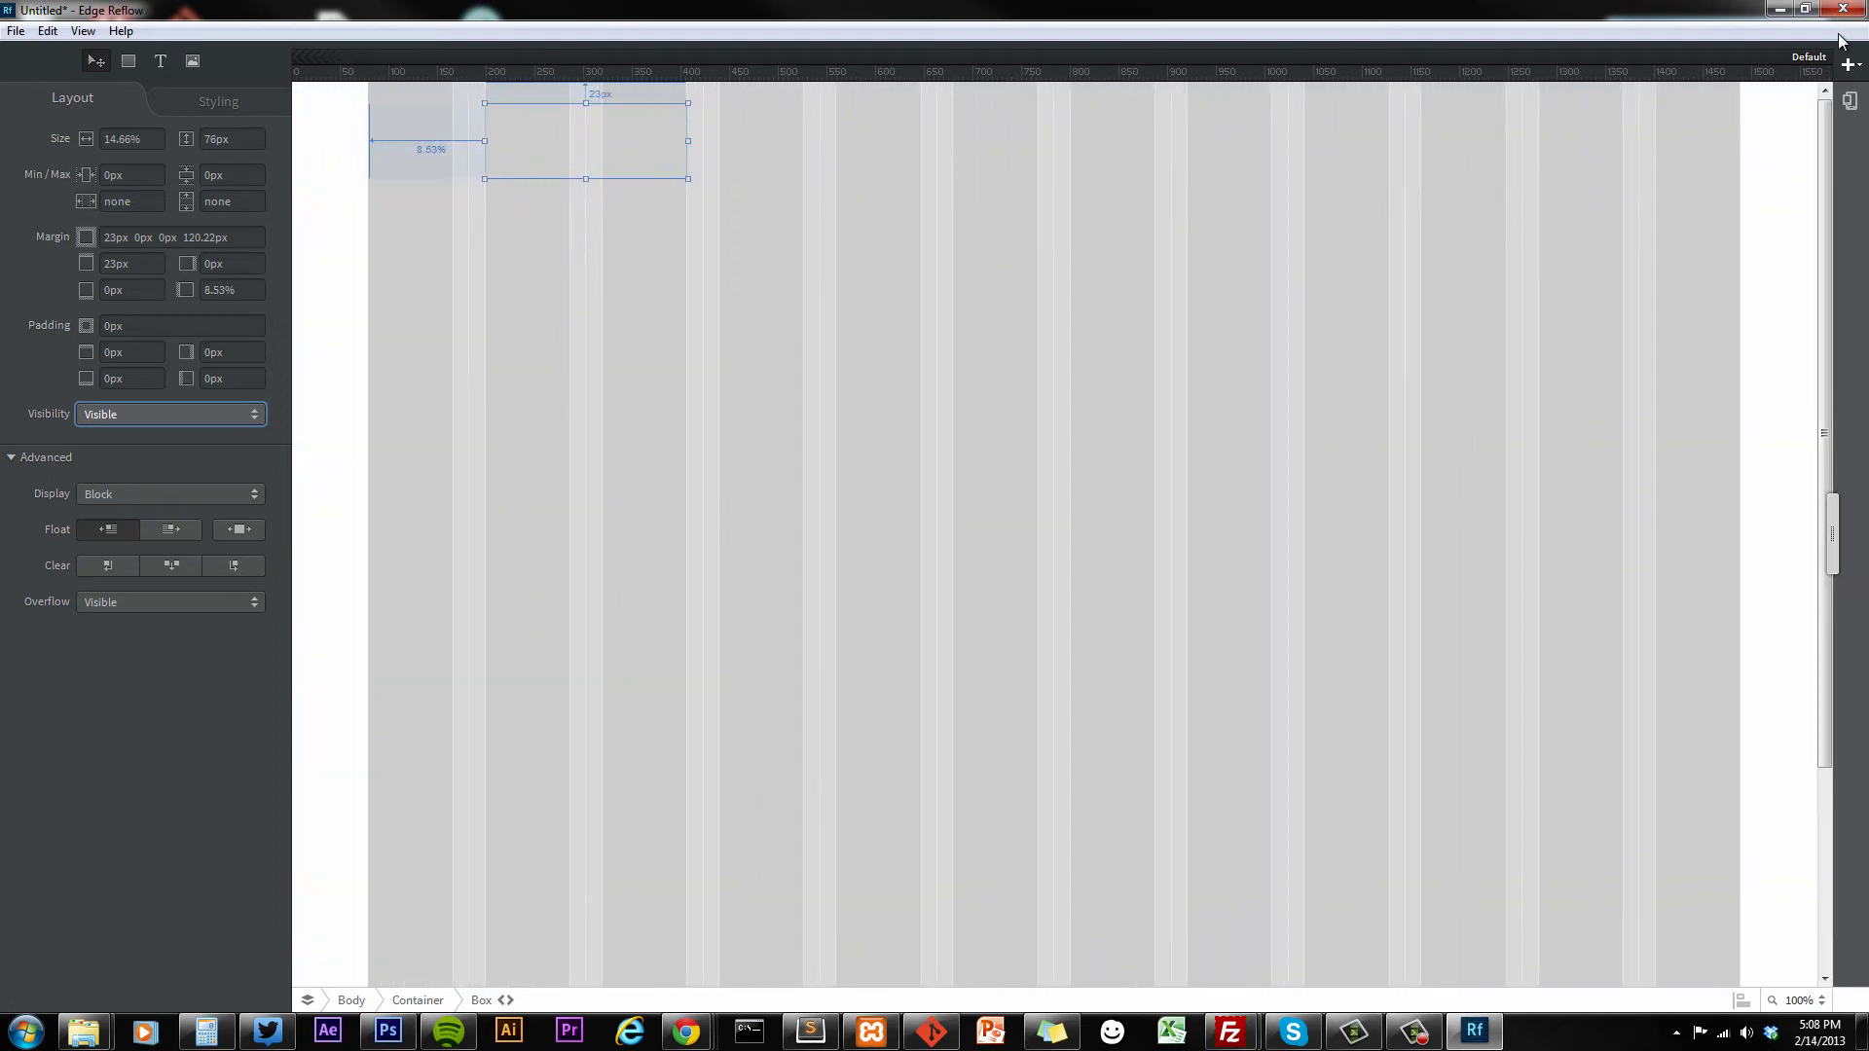
# Add a 320px breakpoint and widen the box there to 83.04%, keeping 14.66% by default.
pyautogui.click(1850, 64)
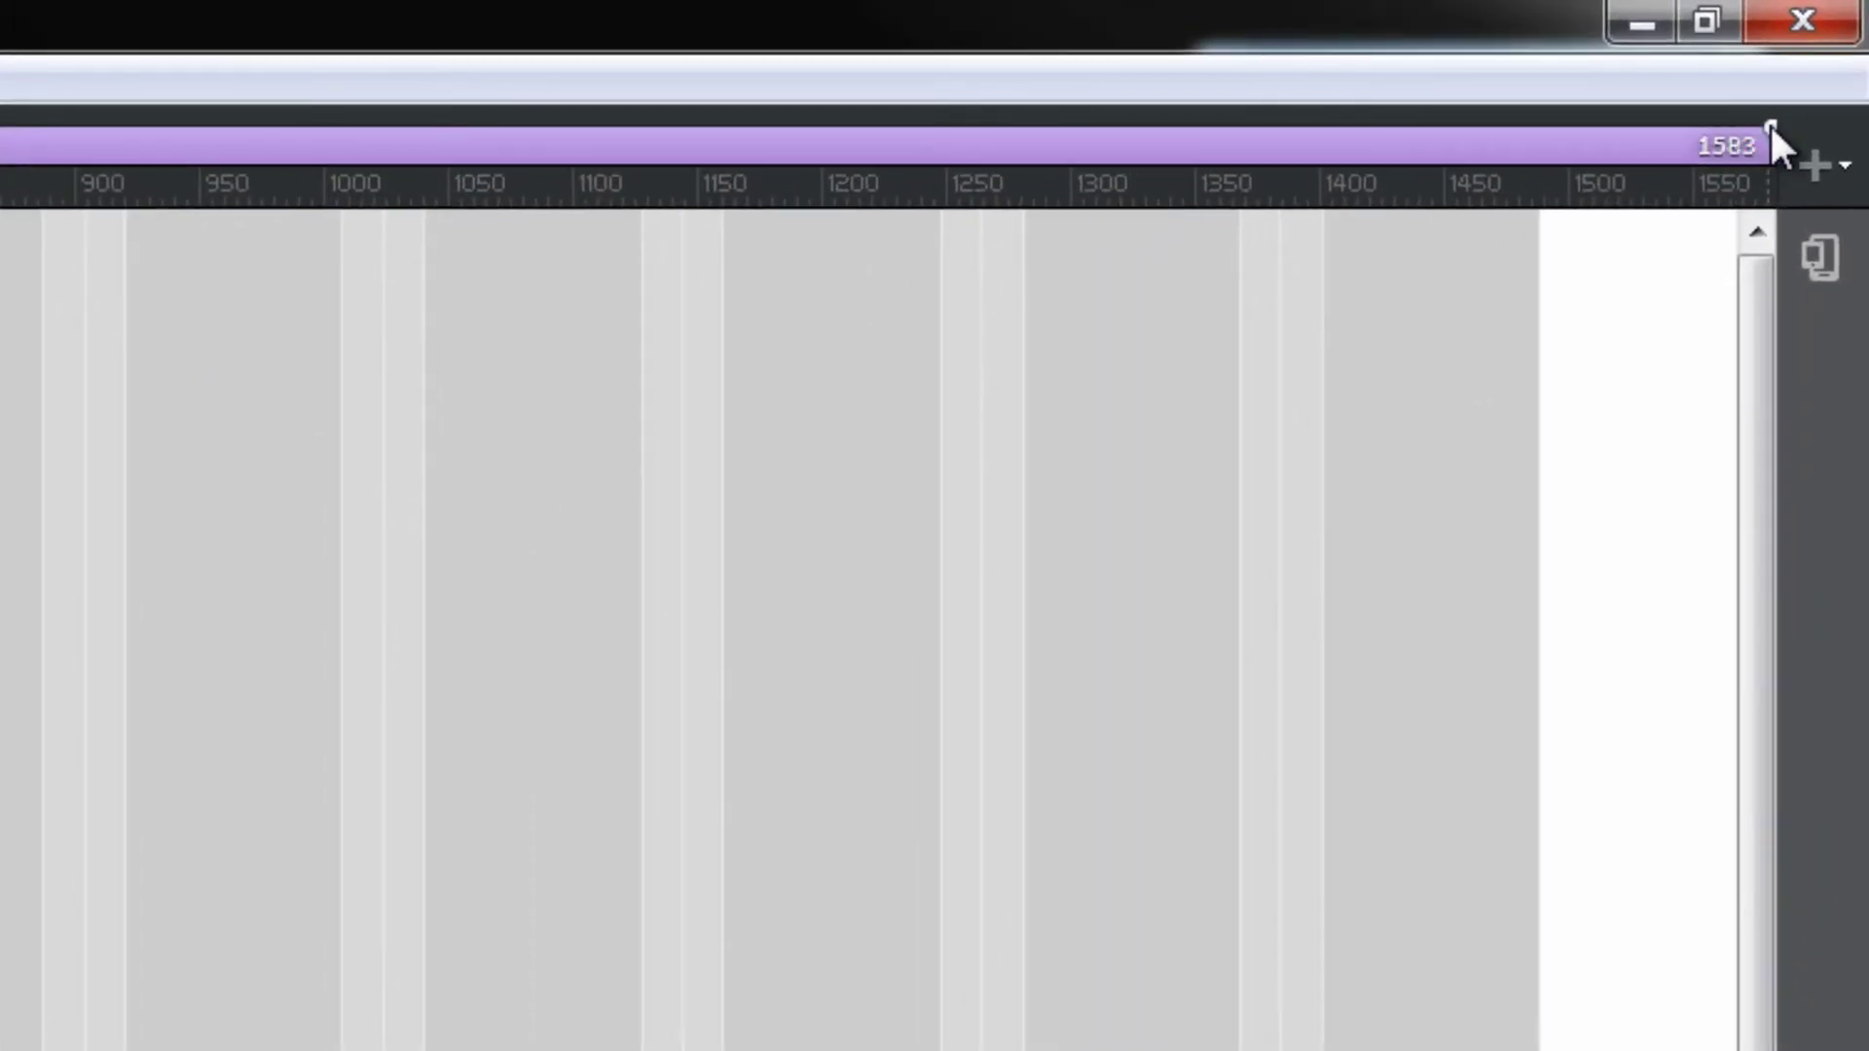
pyautogui.moveTo(1769, 124); pyautogui.dragTo(914, 55)
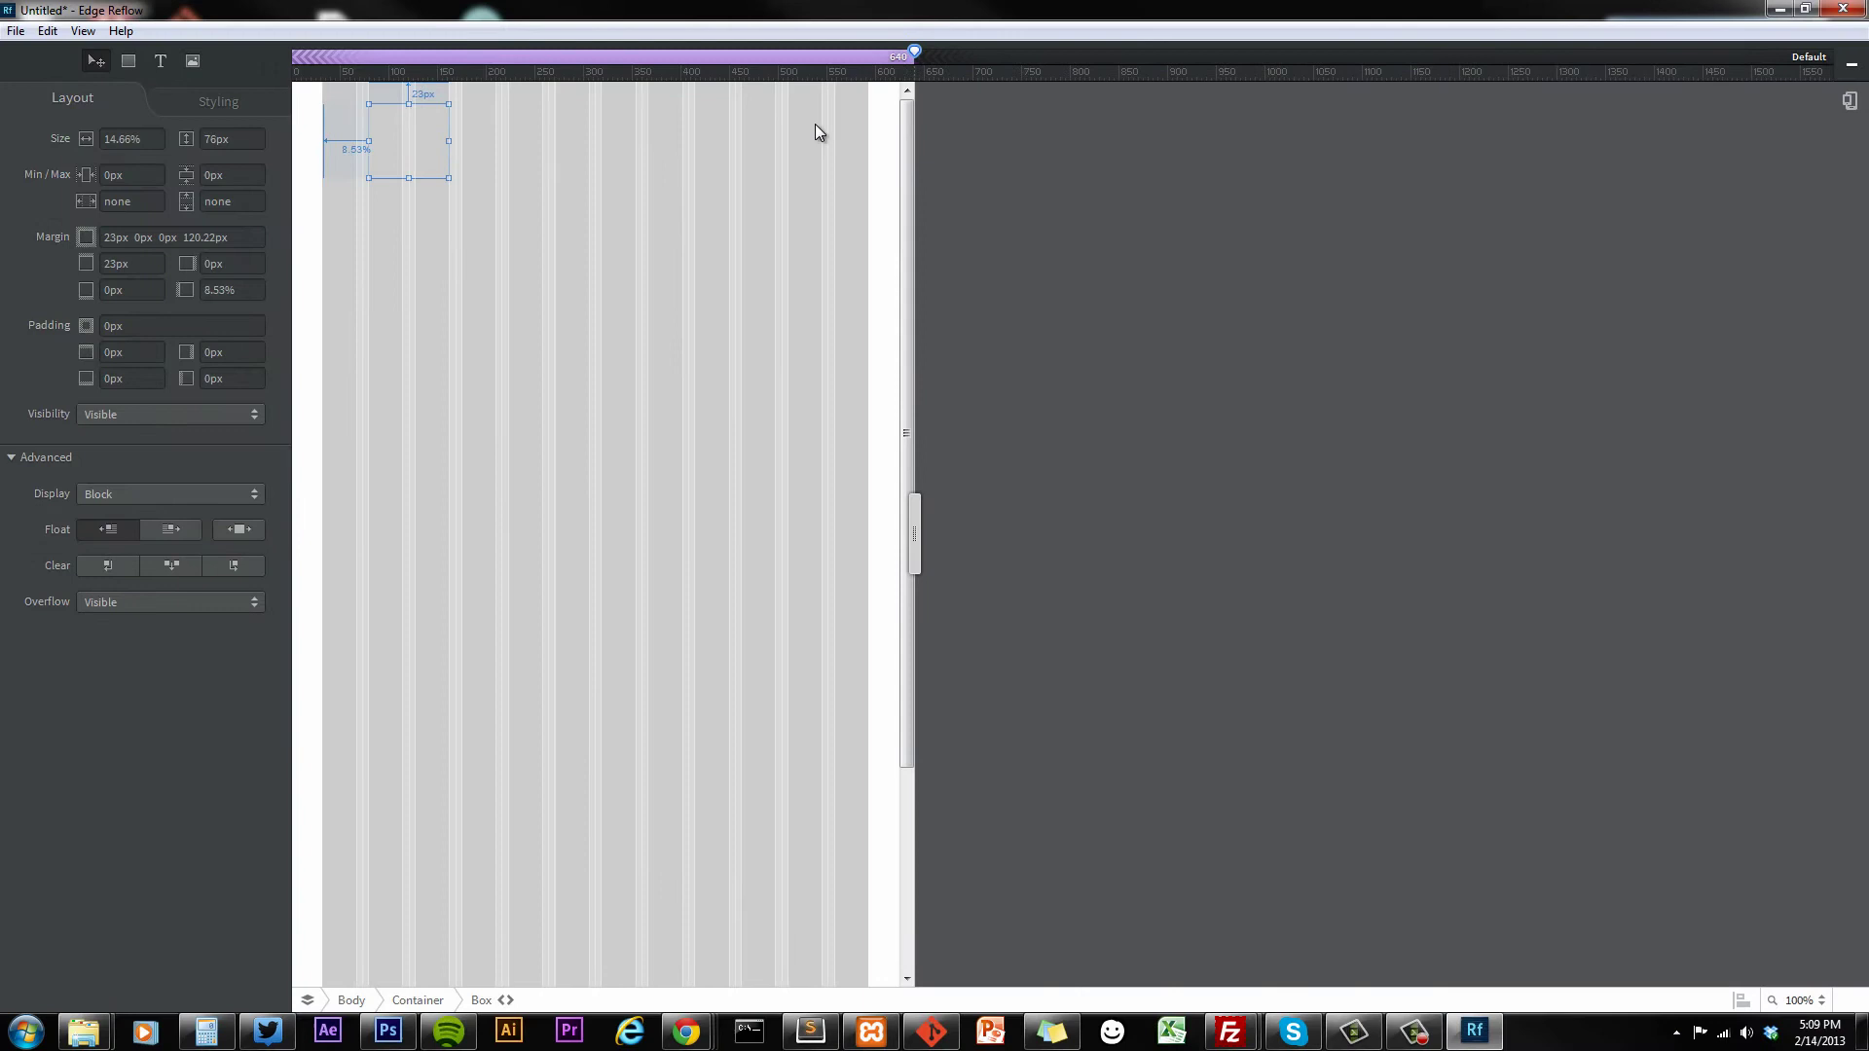
pyautogui.moveTo(814, 125); pyautogui.dragTo(603, 131)
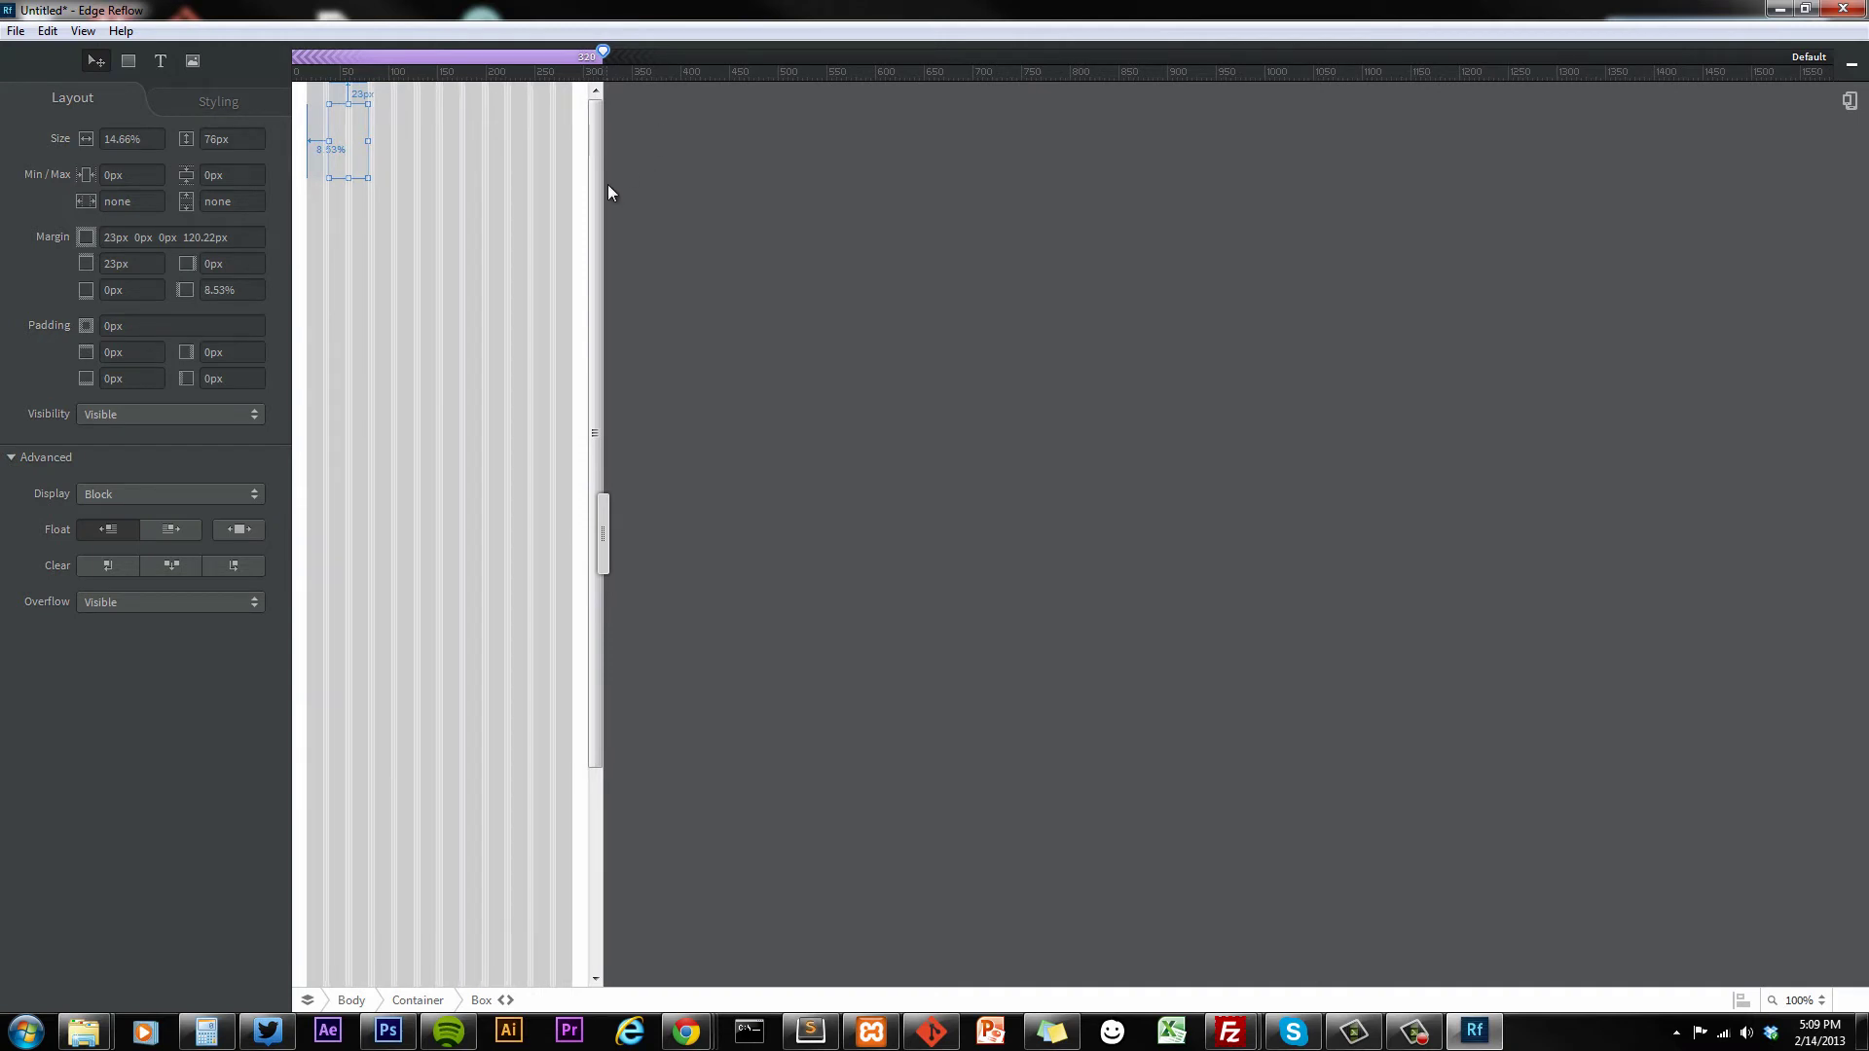
pyautogui.moveTo(368, 141); pyautogui.dragTo(549, 143)
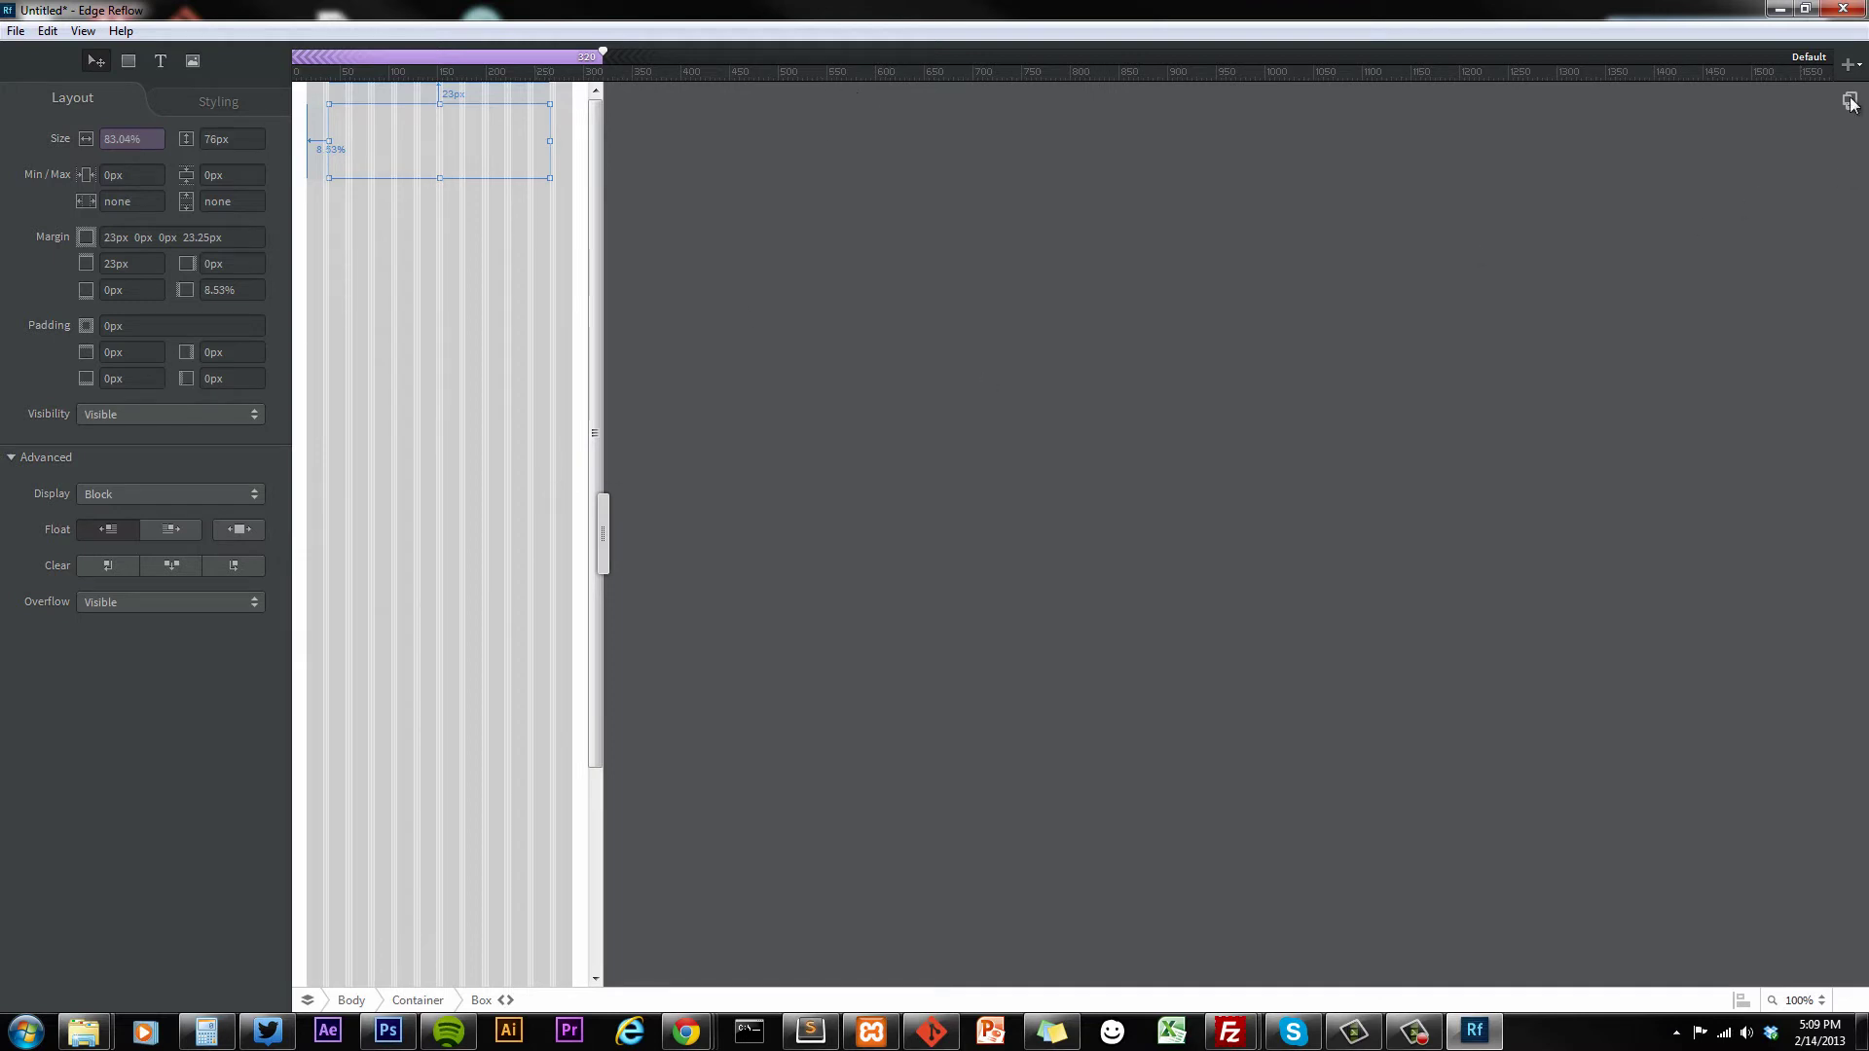
pyautogui.click(1808, 56)
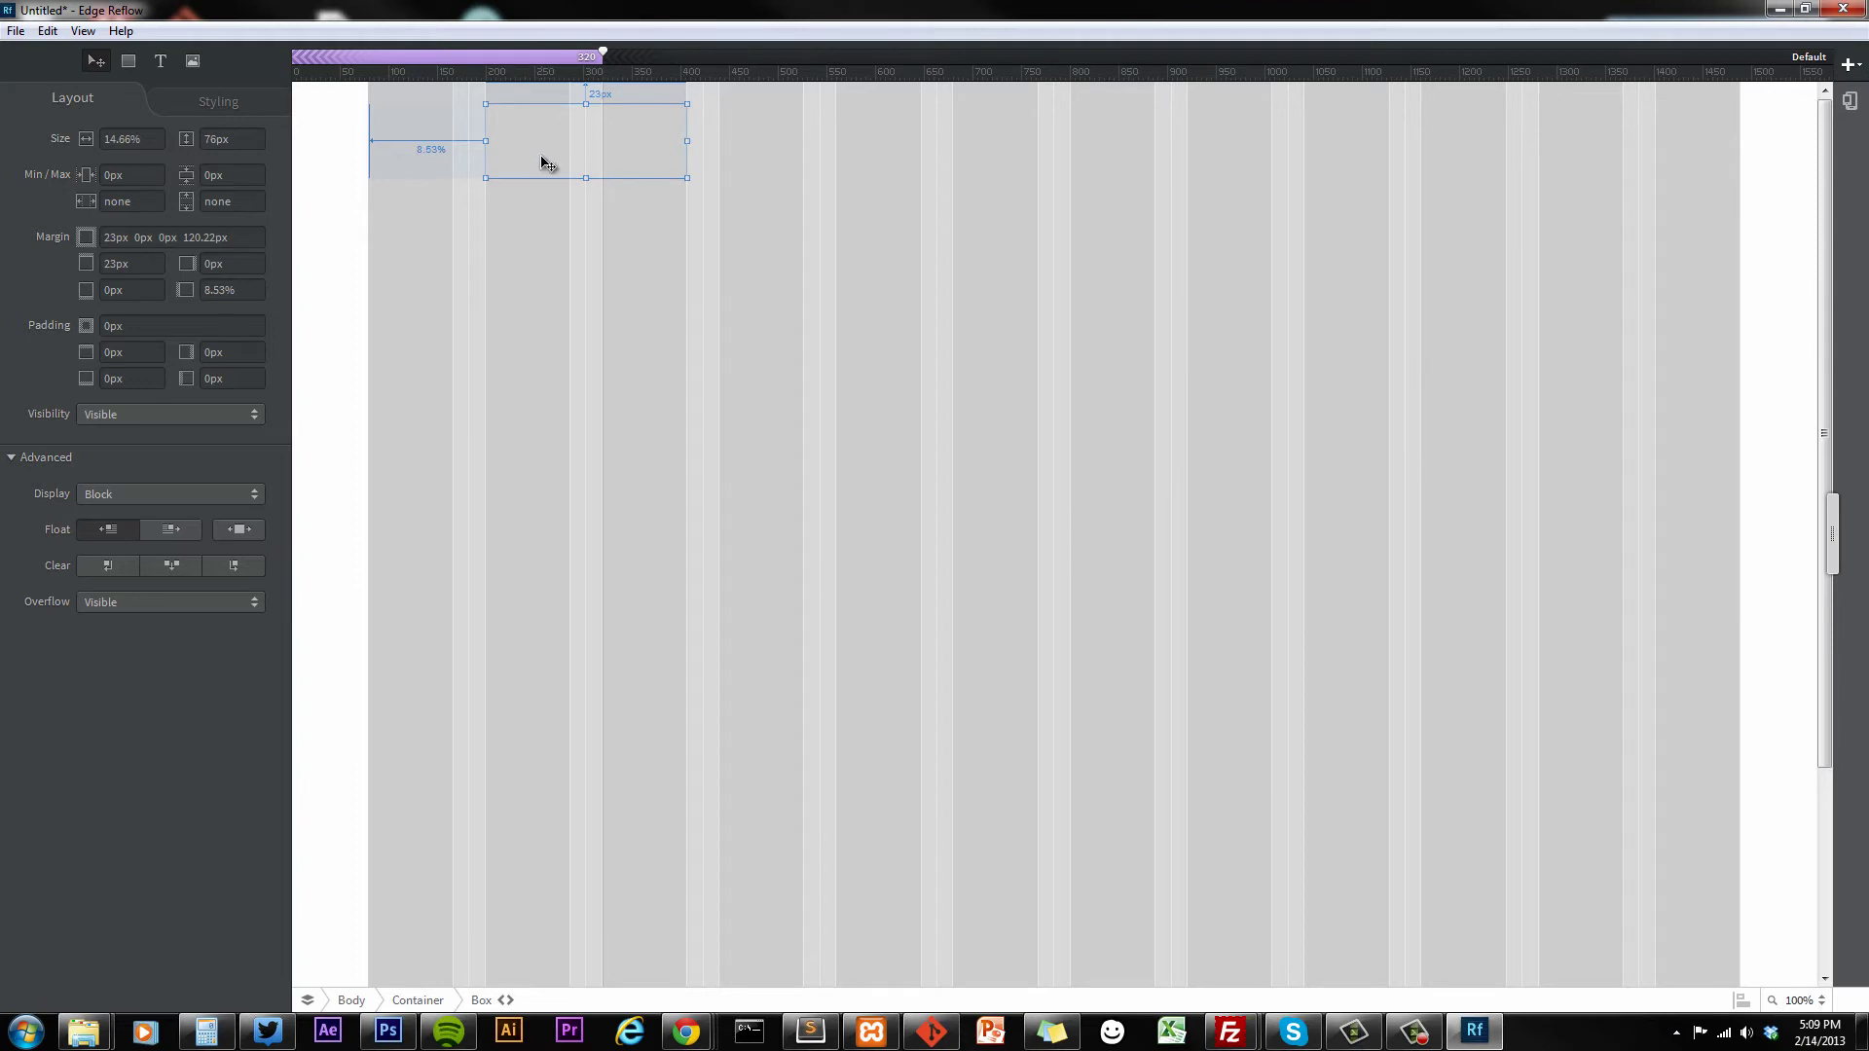
# Add a second breakpoint at 640px and check the 320px, 640px and default layouts.
pyautogui.click(1849, 73)
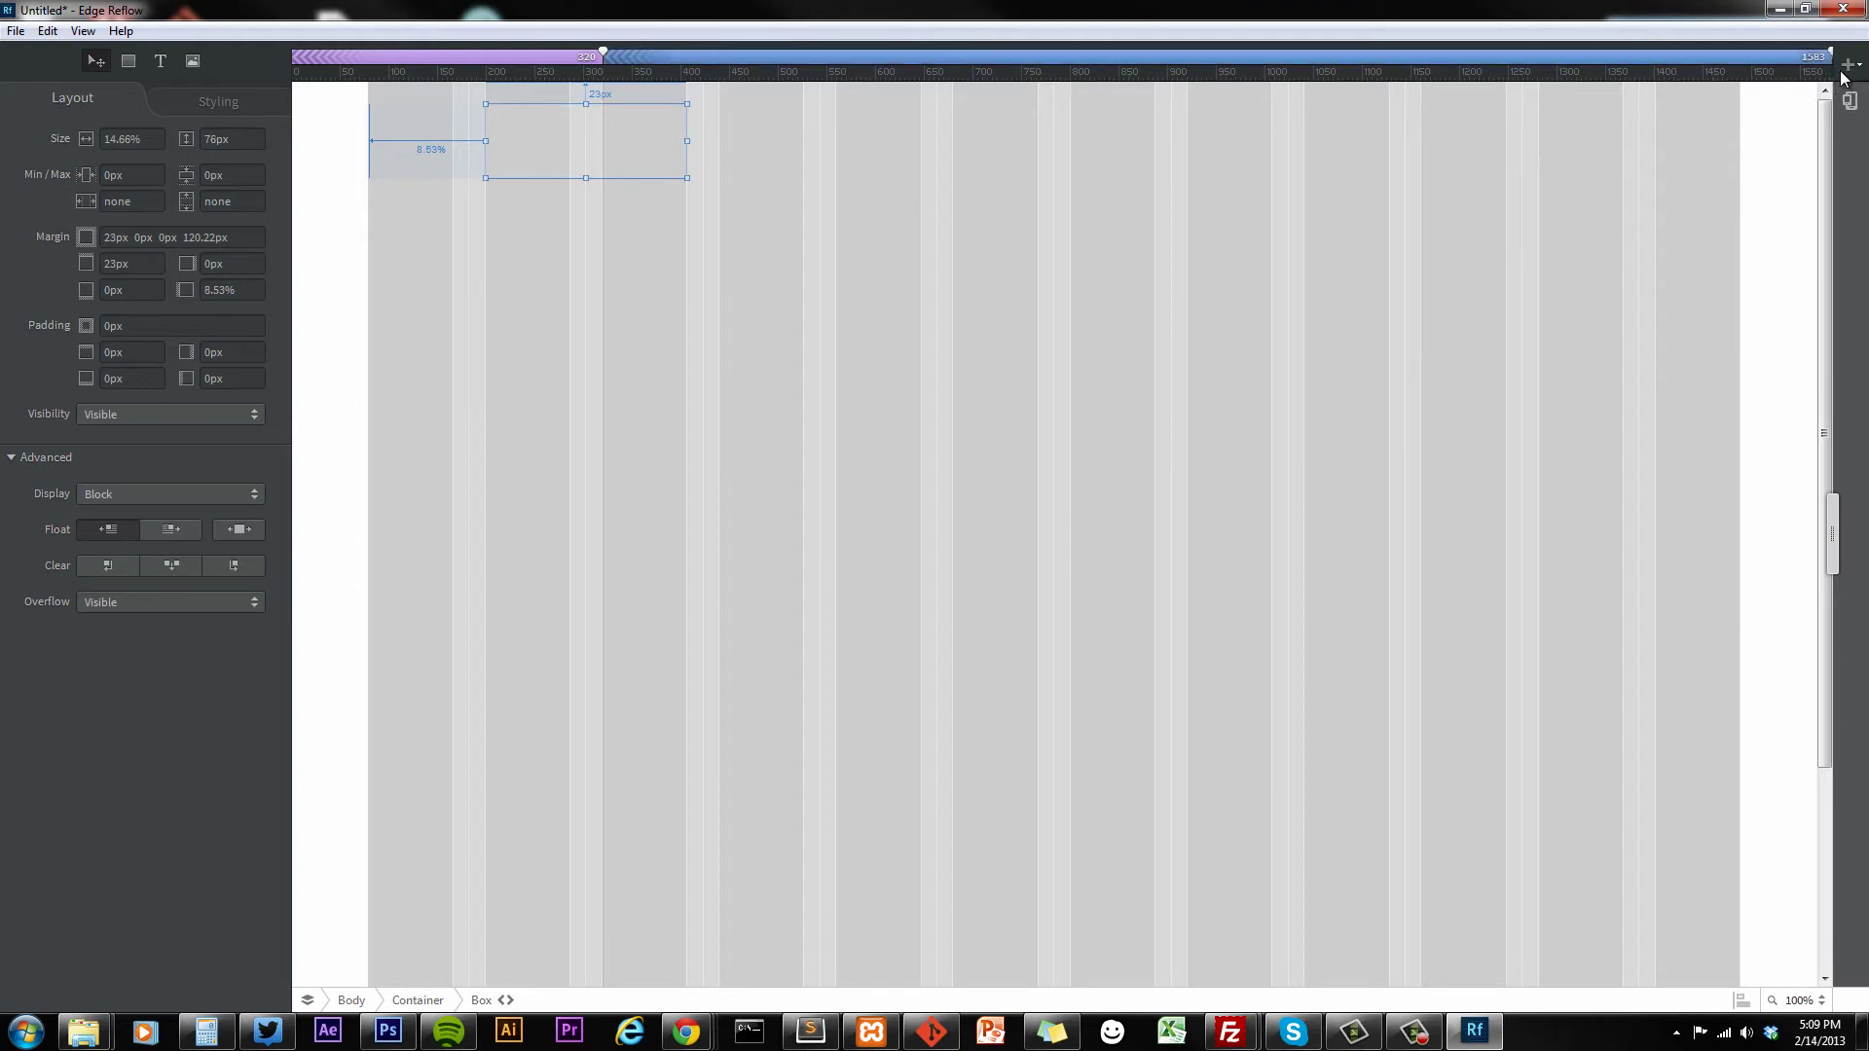
pyautogui.moveTo(1829, 55); pyautogui.dragTo(913, 78)
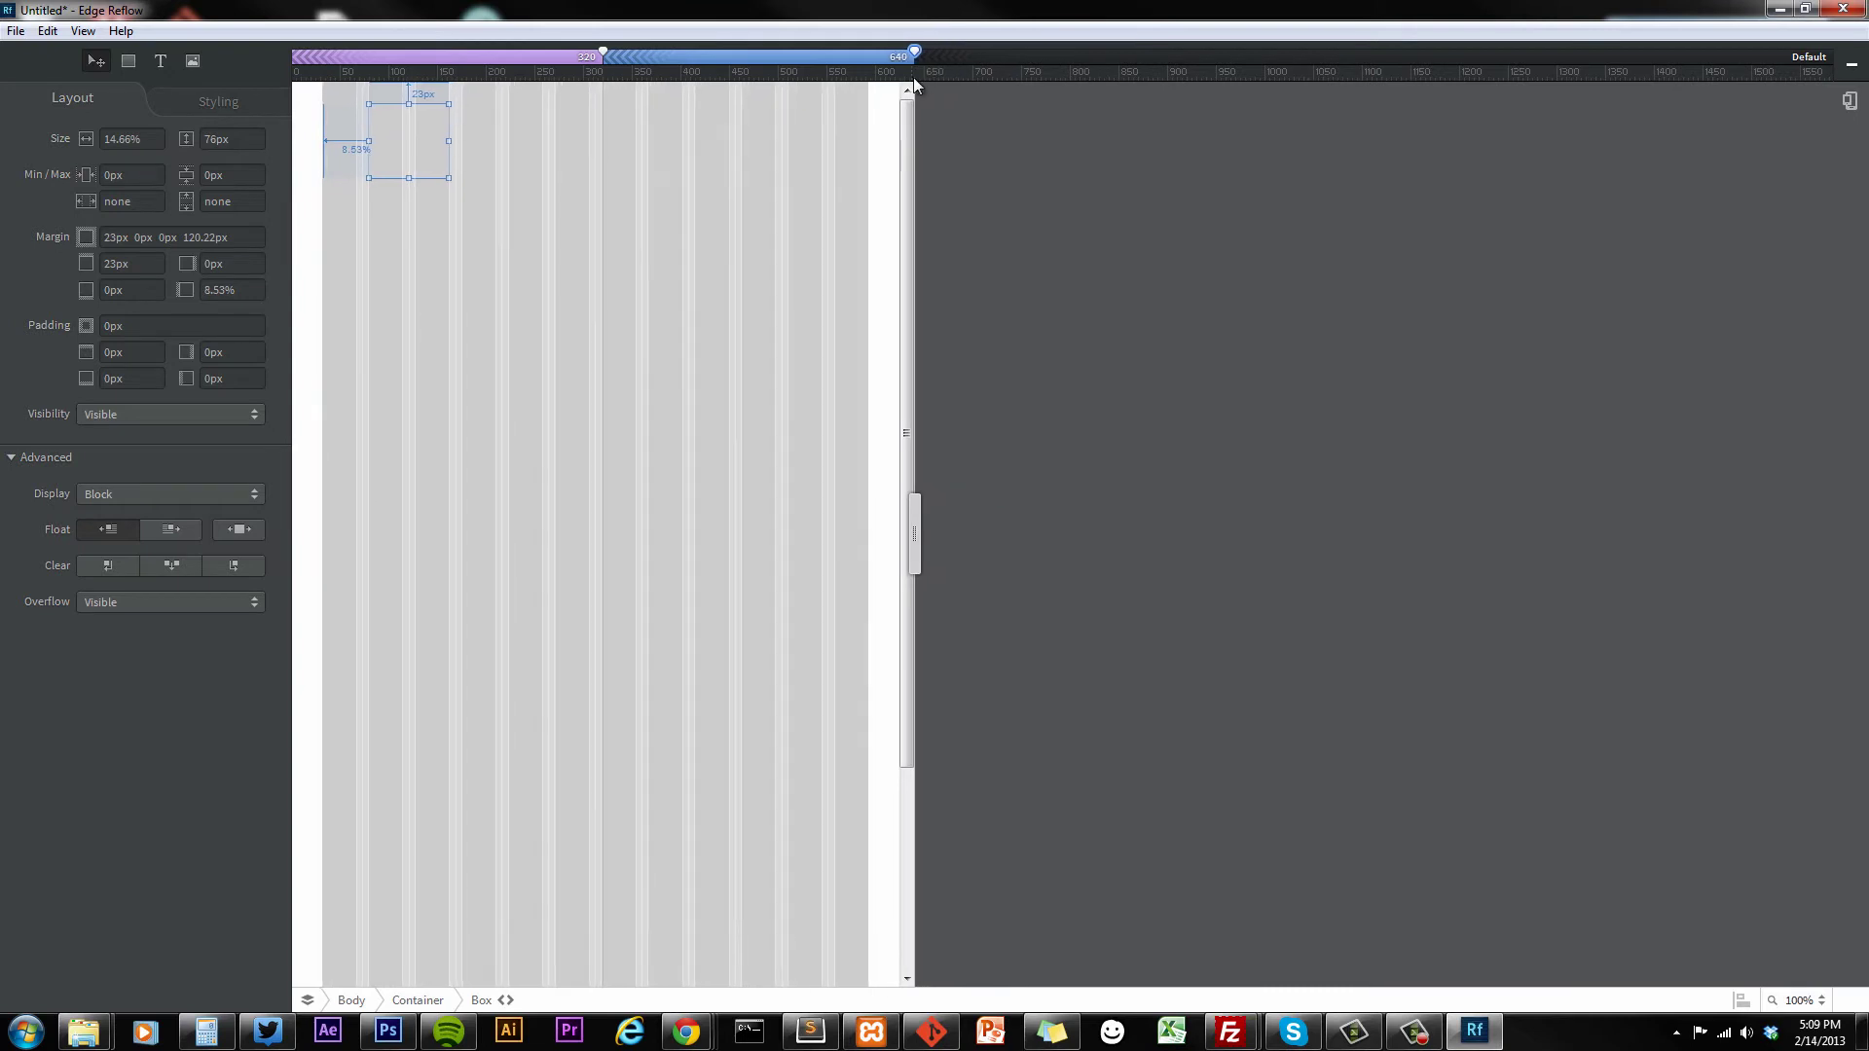
pyautogui.click(586, 60)
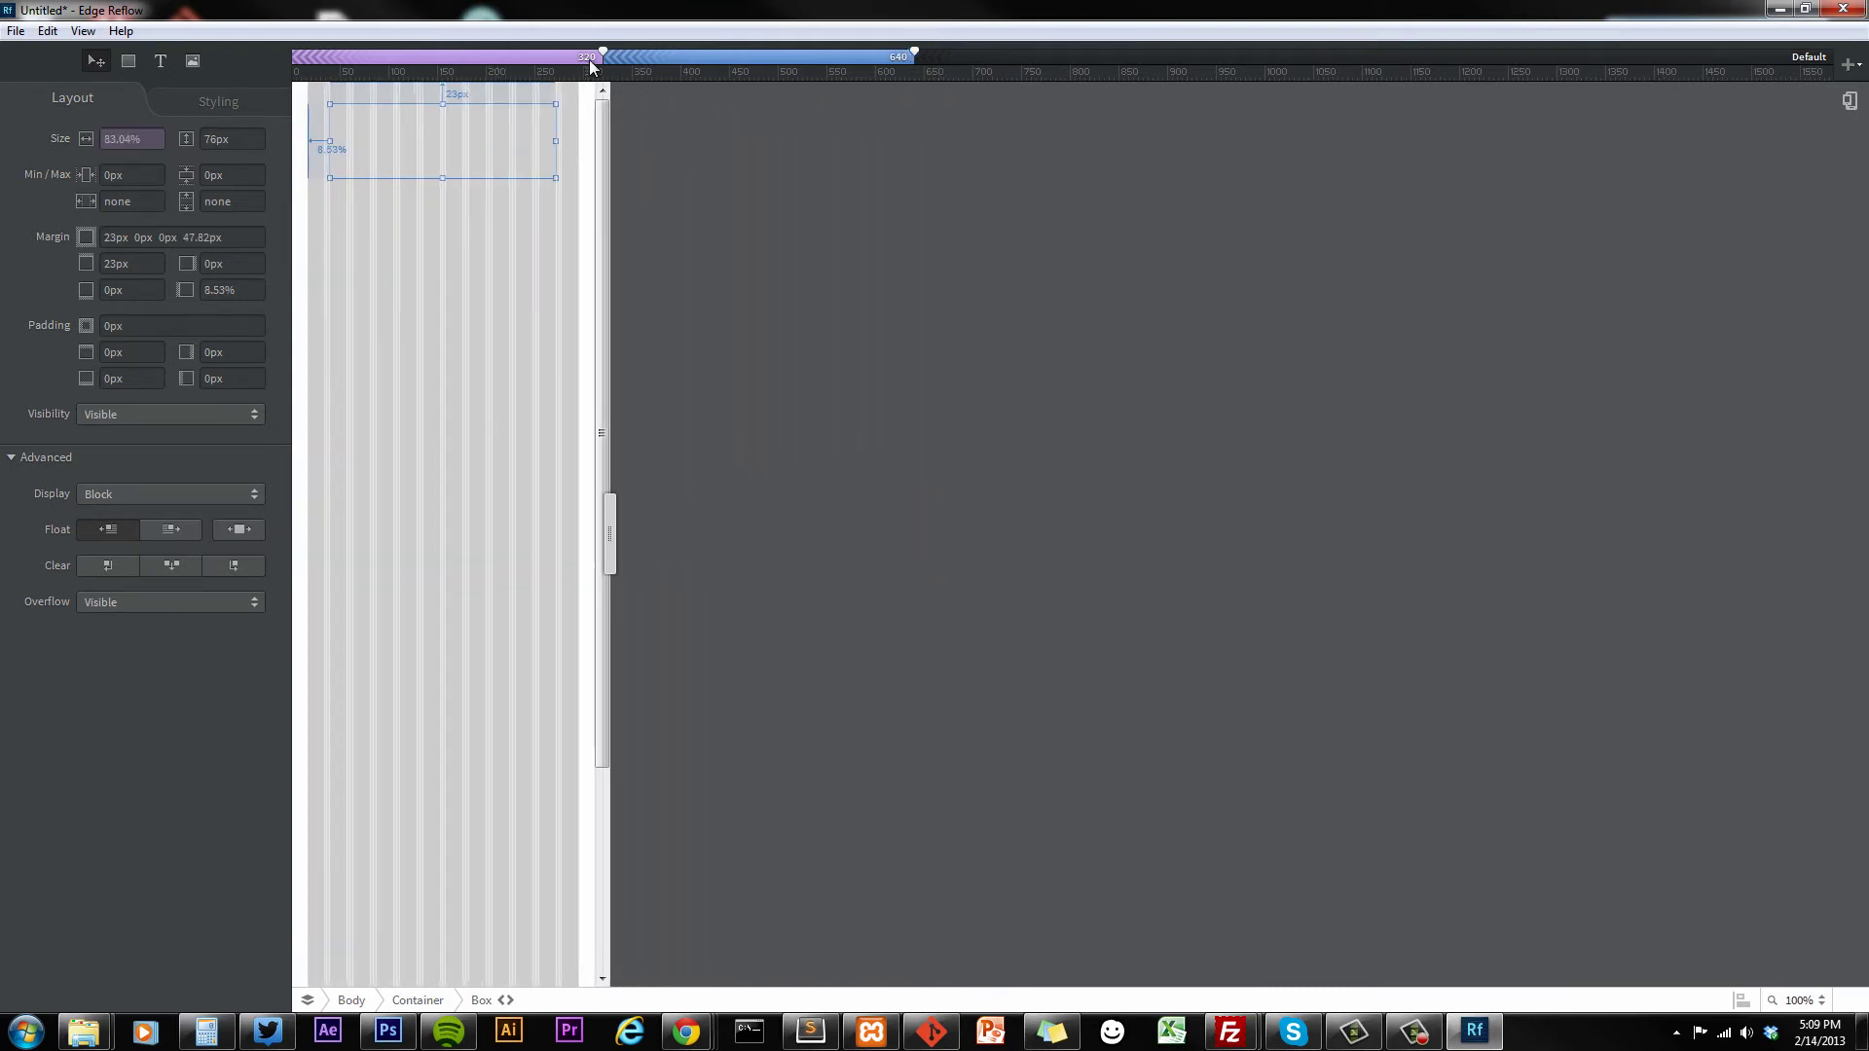
pyautogui.click(903, 61)
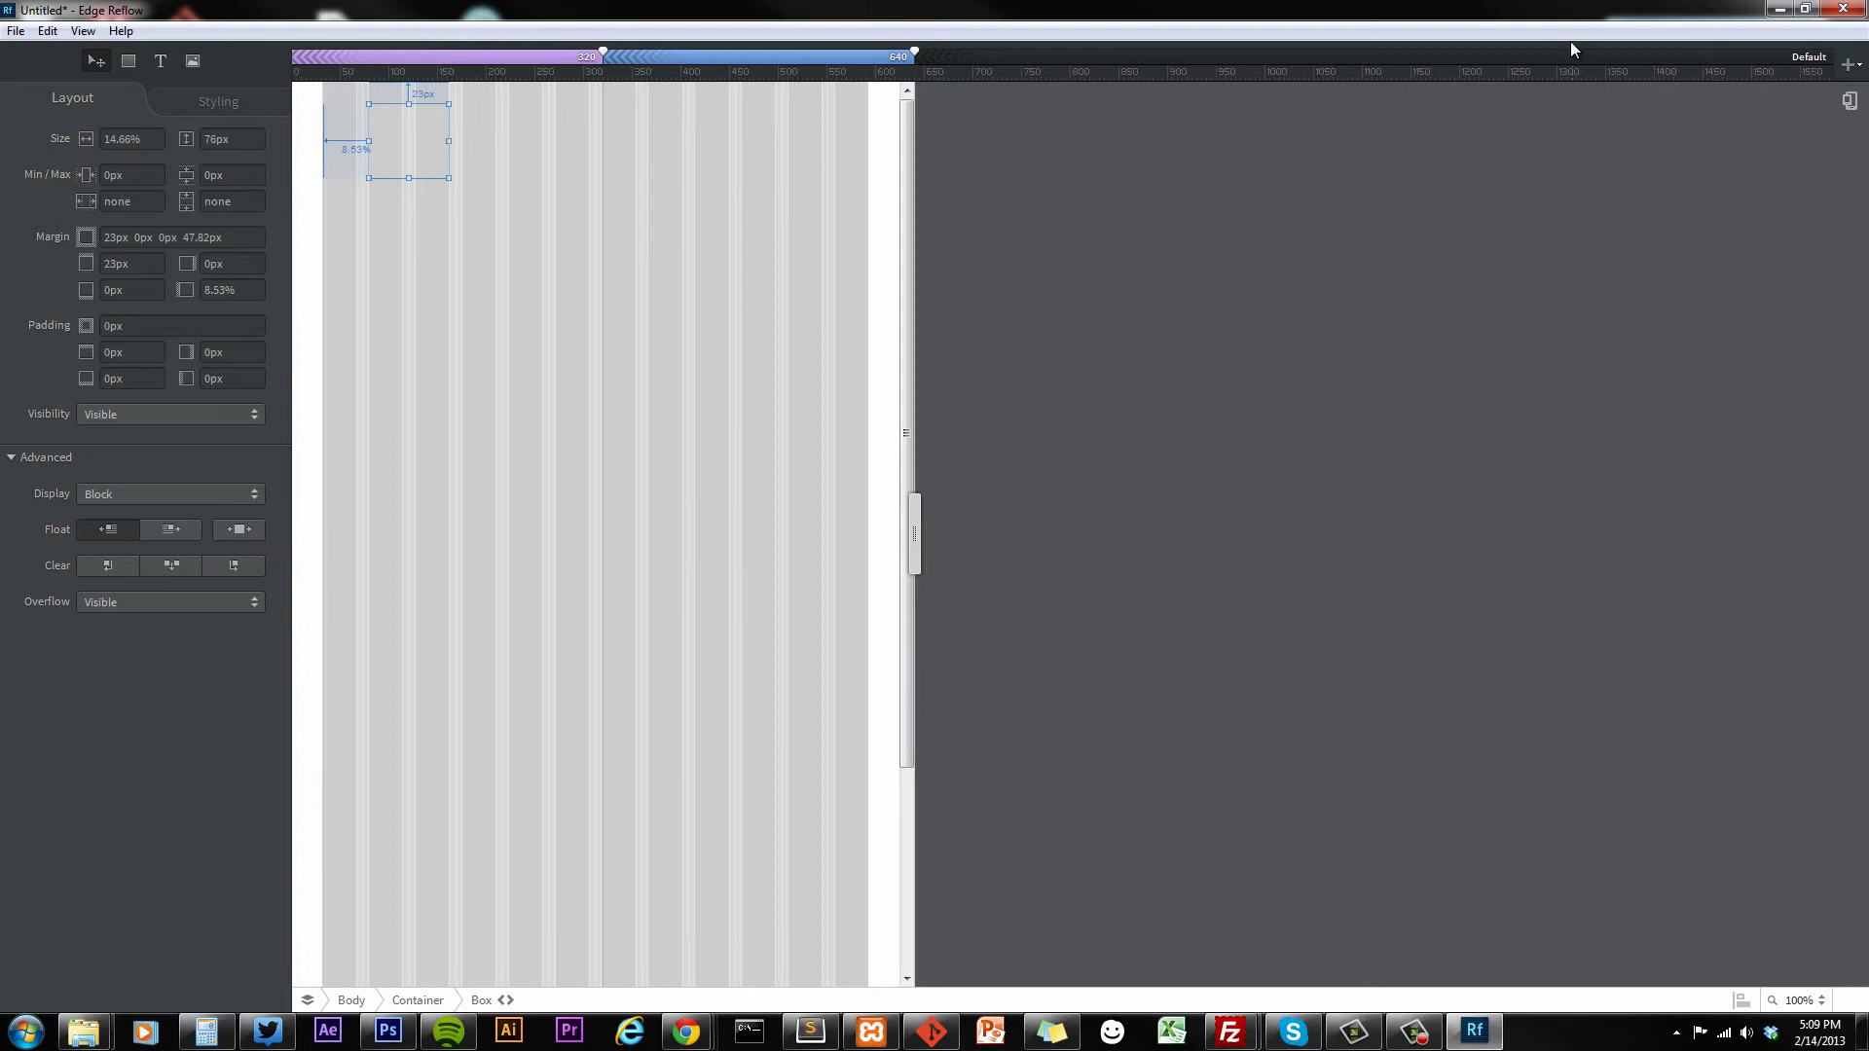
pyautogui.click(1802, 56)
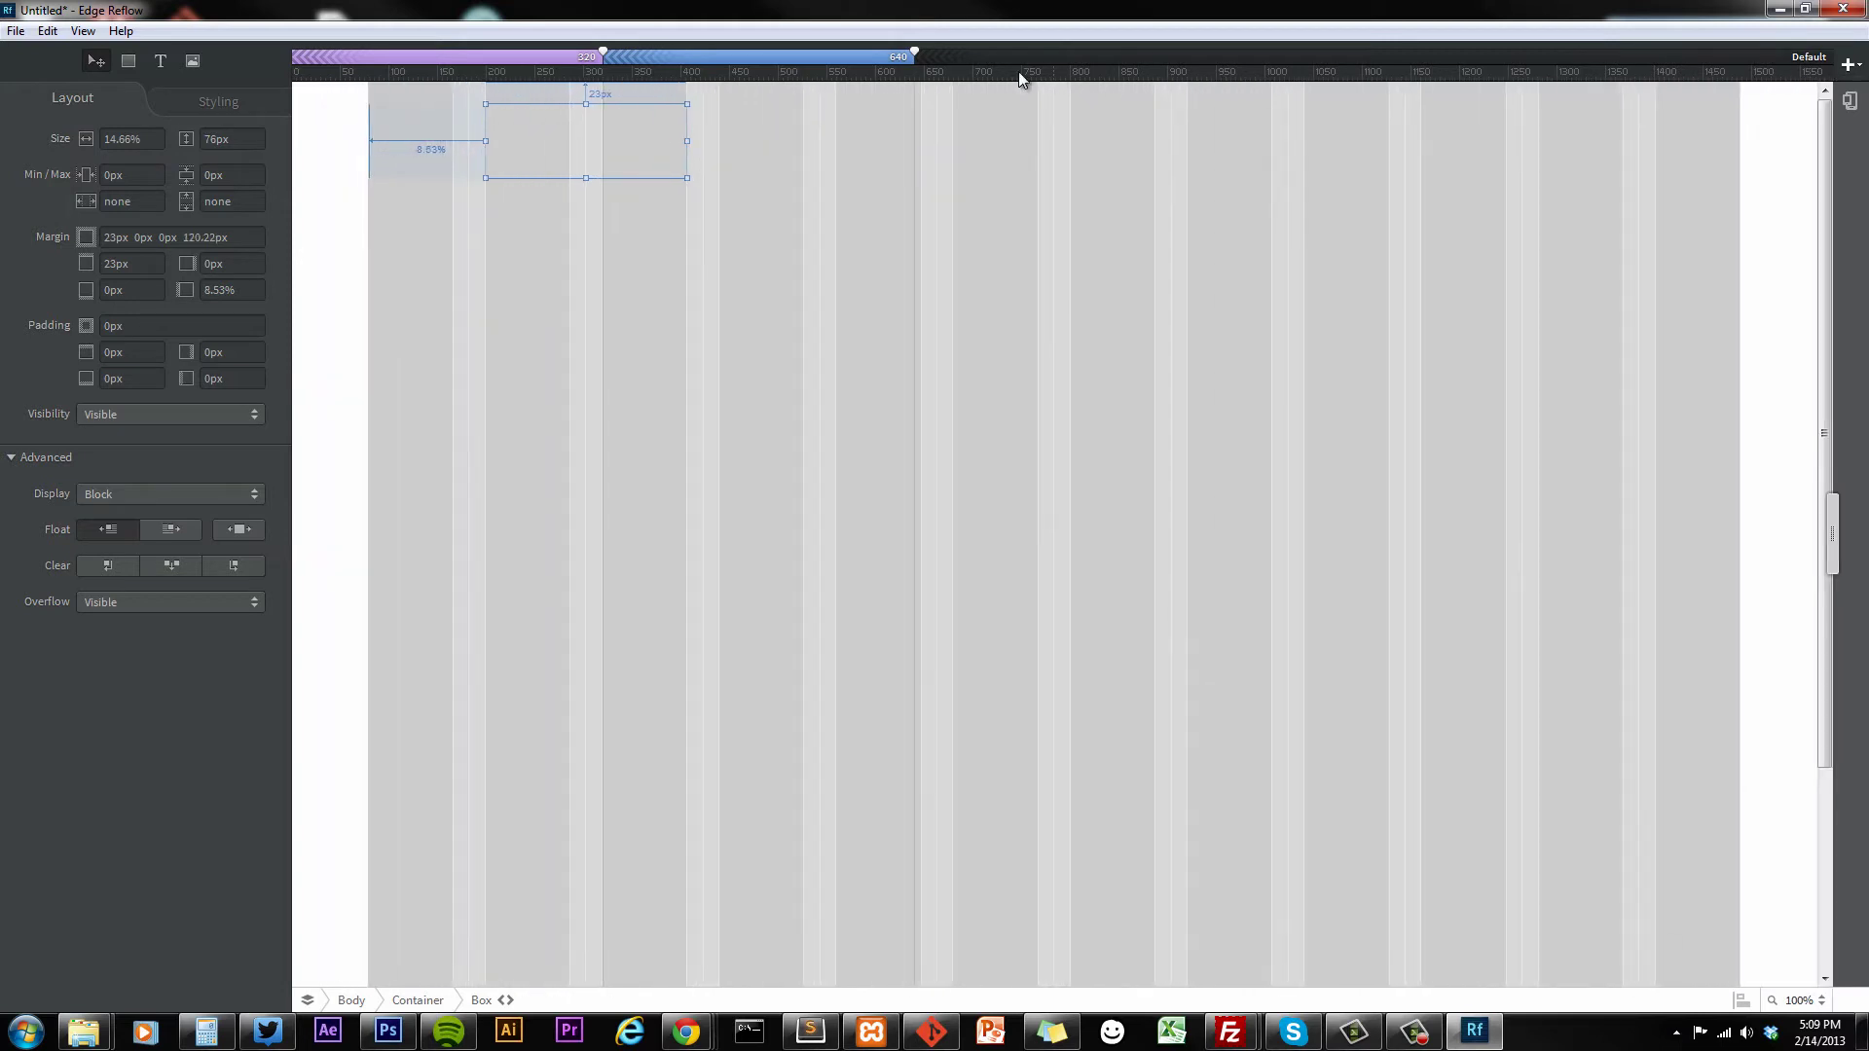
# Widen the box in the 640px layout, leaving the default at 14.66% wide.
pyautogui.click(896, 60)
pyautogui.moveTo(445, 139); pyautogui.dragTo(589, 141)
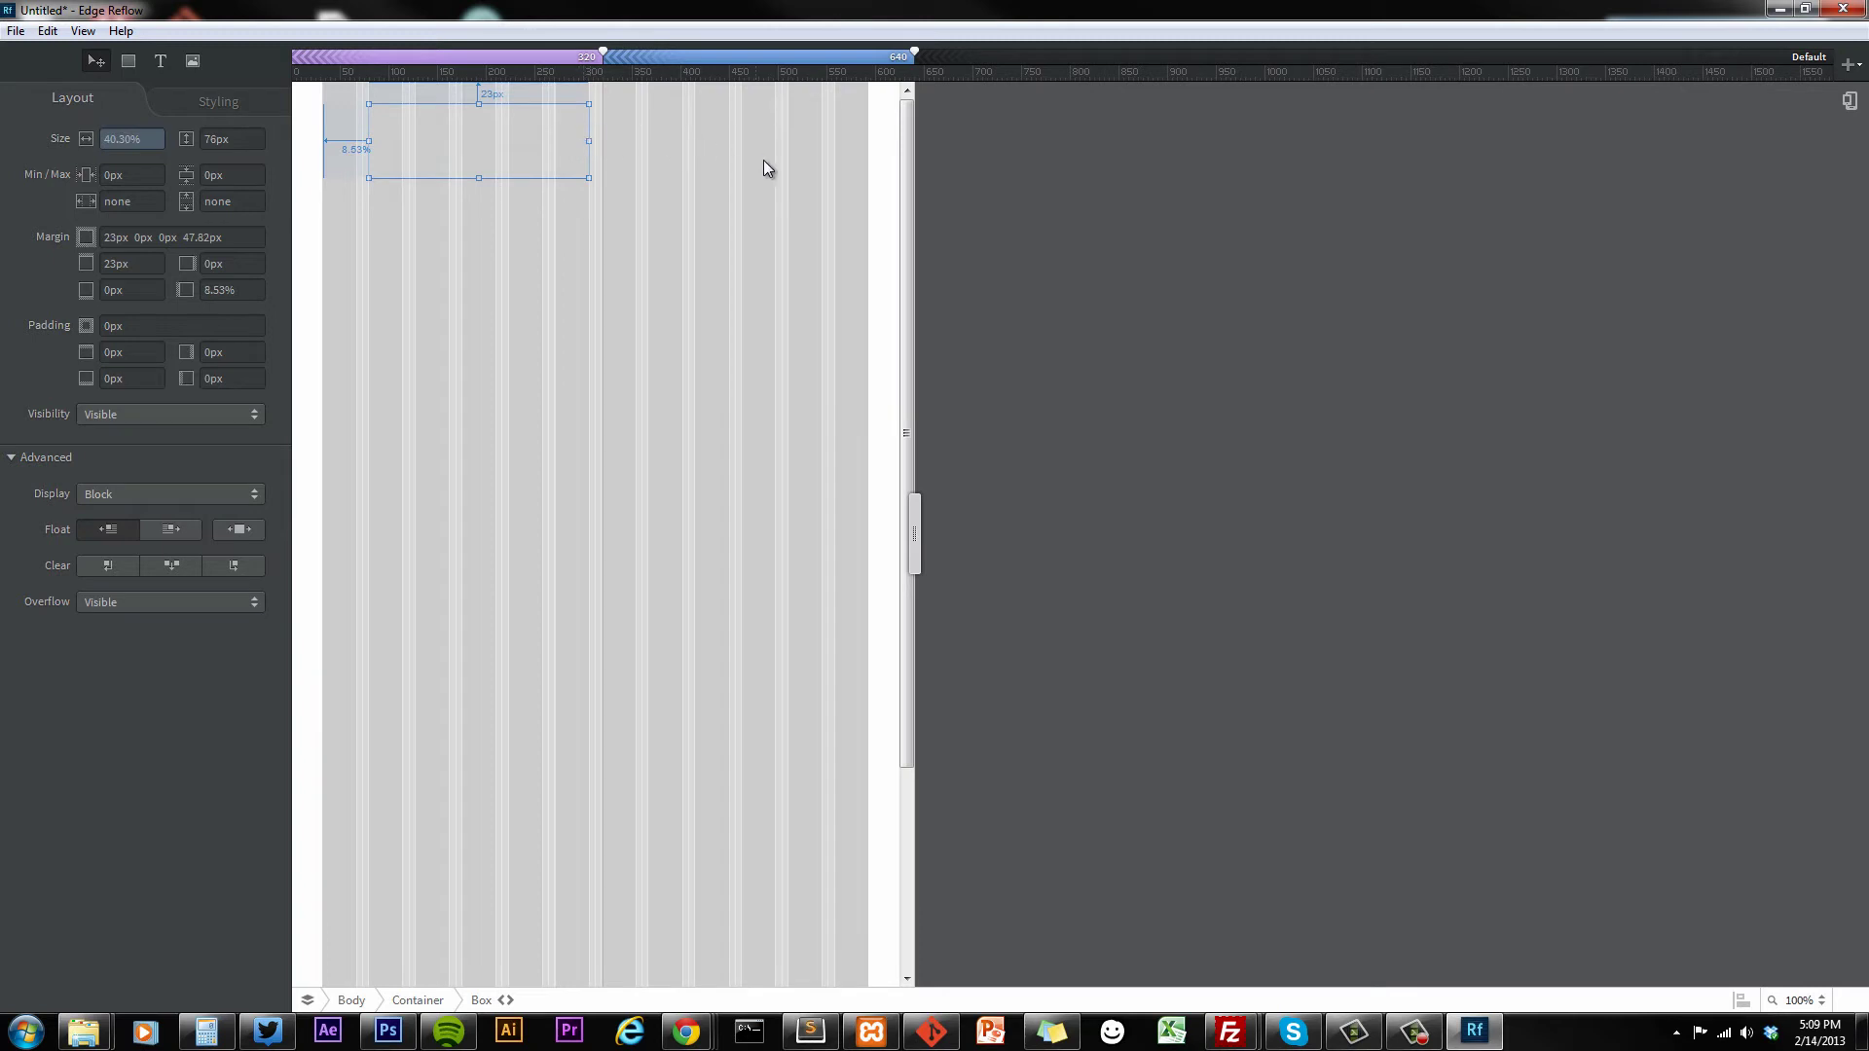
pyautogui.click(594, 61)
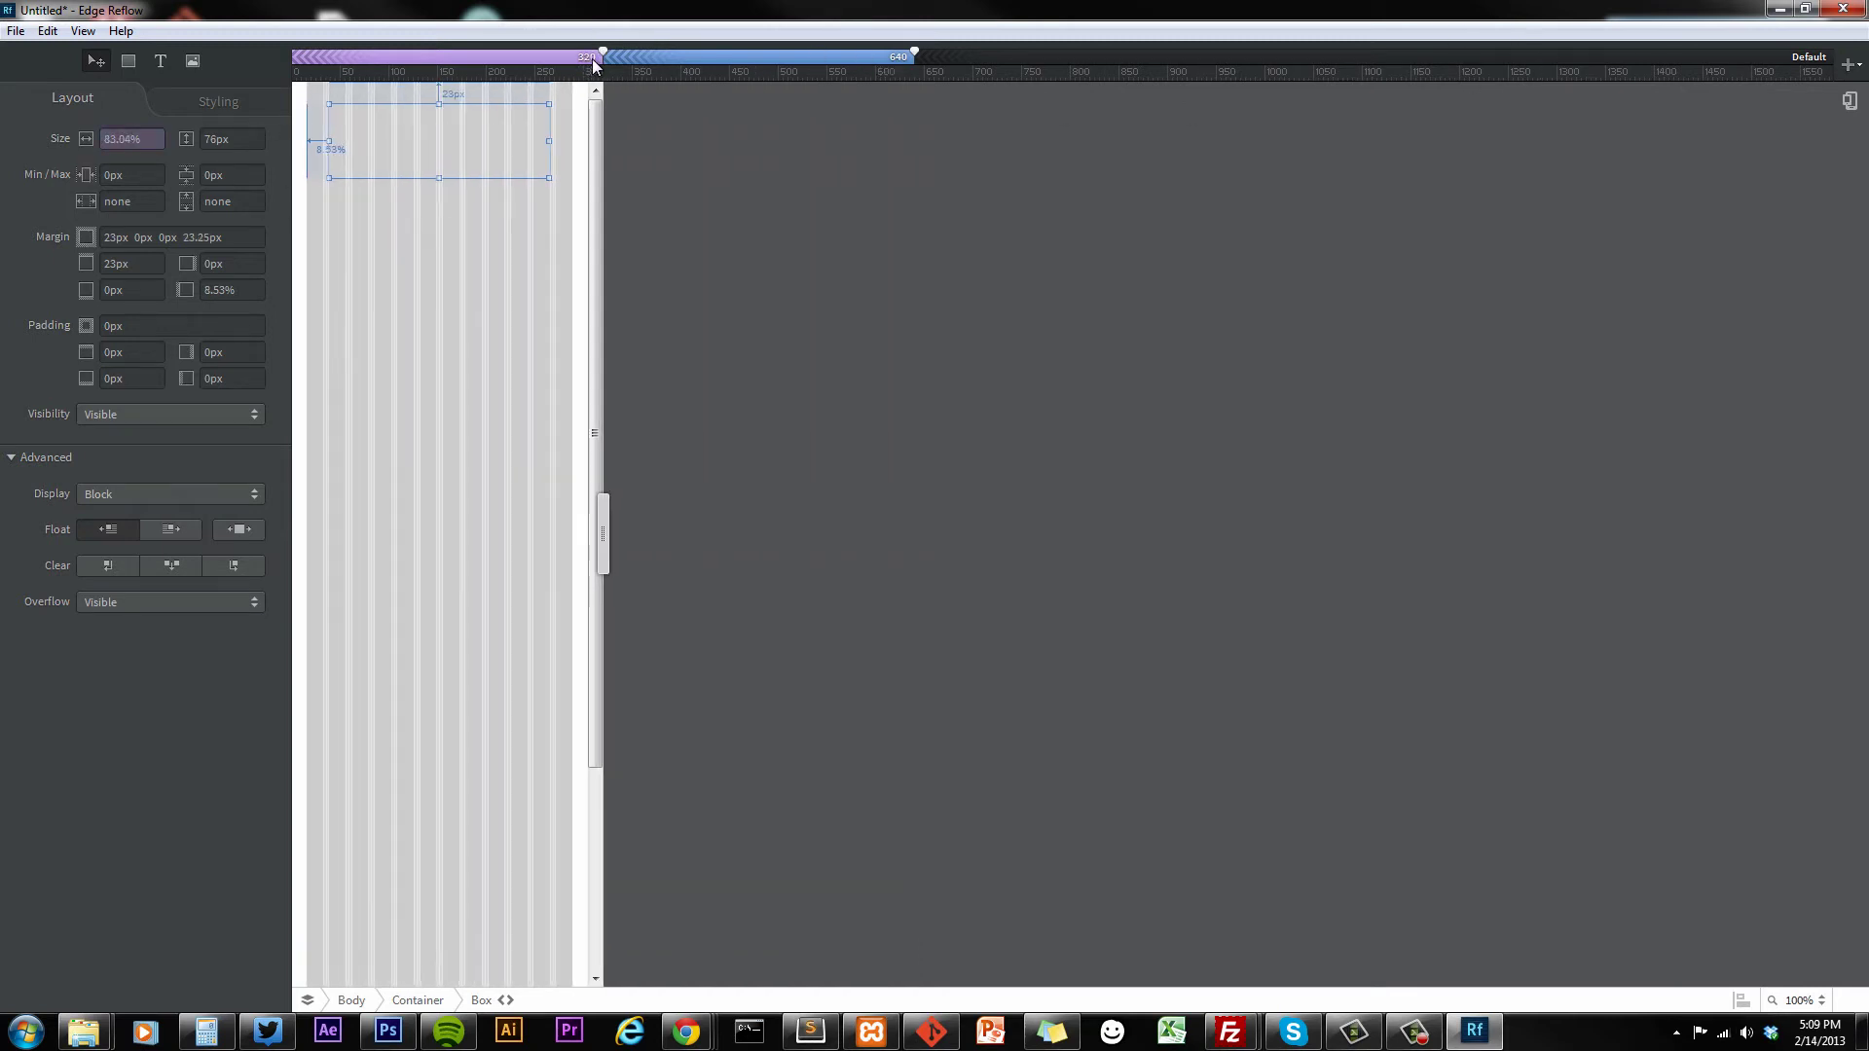
pyautogui.click(1812, 57)
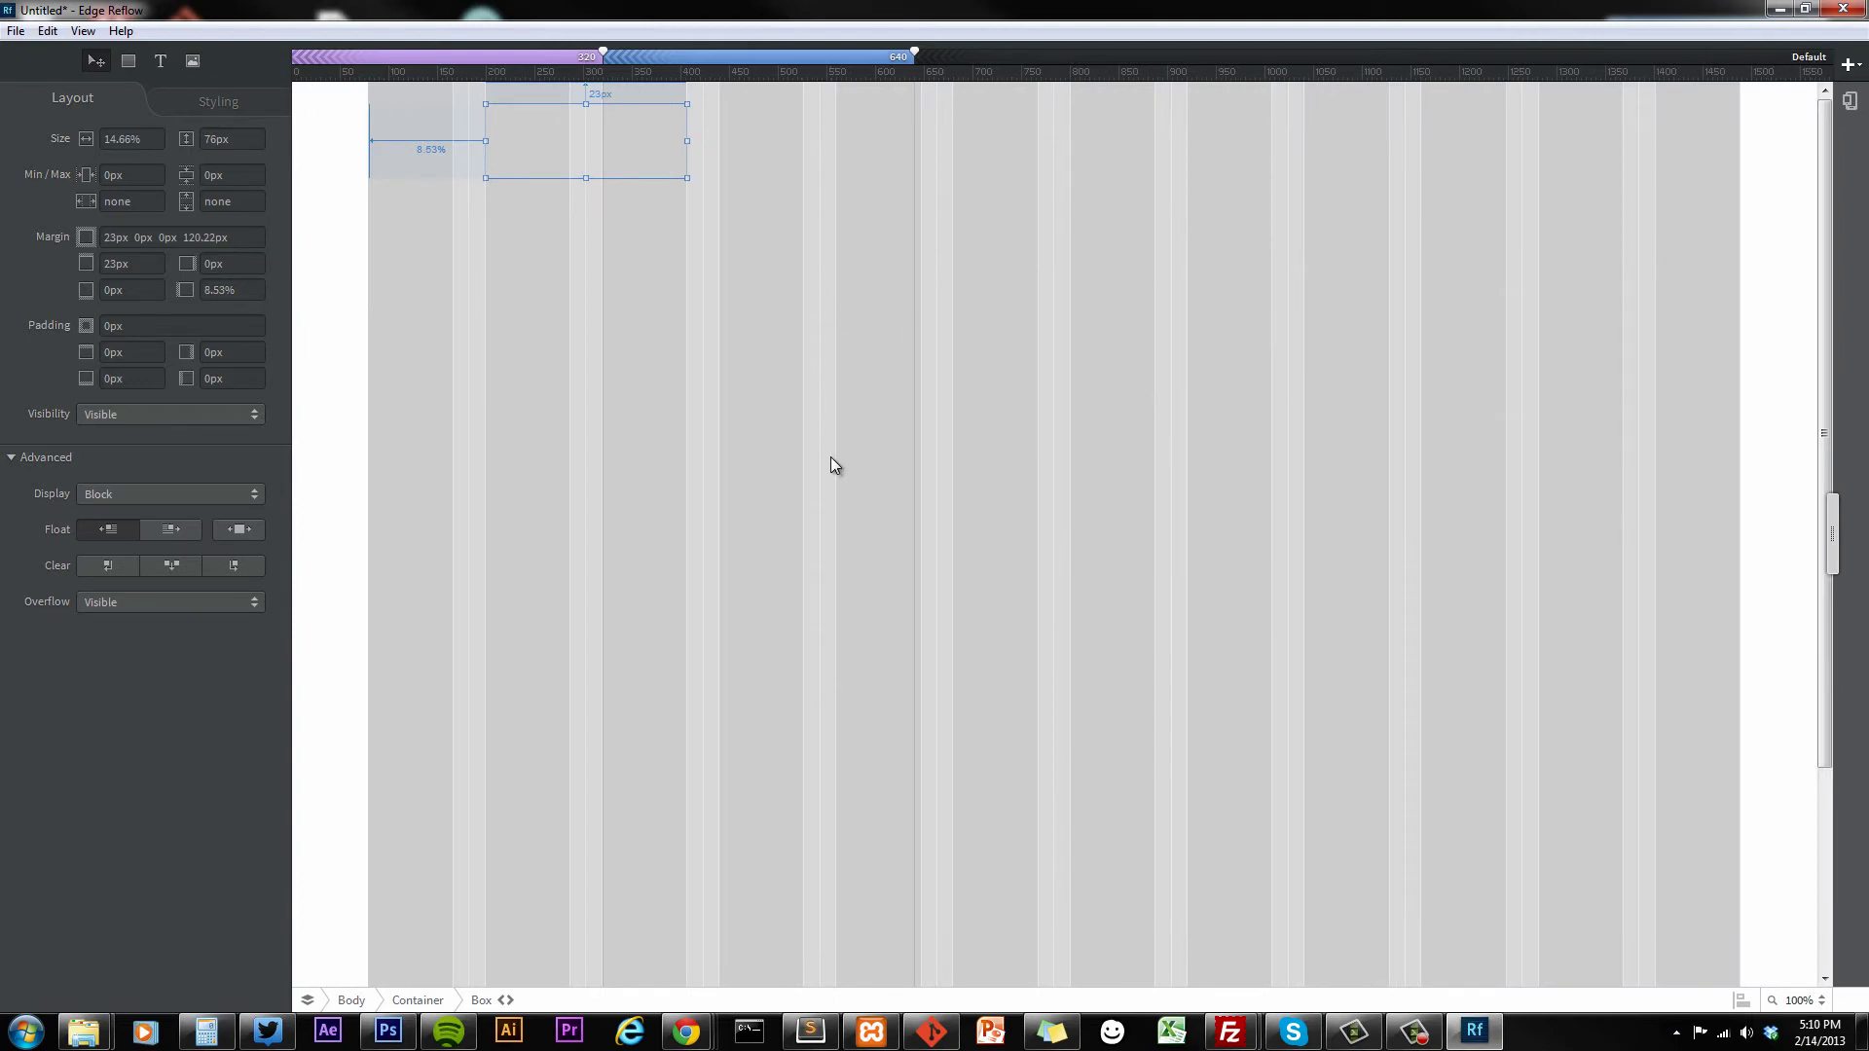
pyautogui.click(504, 181)
pyautogui.click(504, 177)
pyautogui.click(508, 1001)
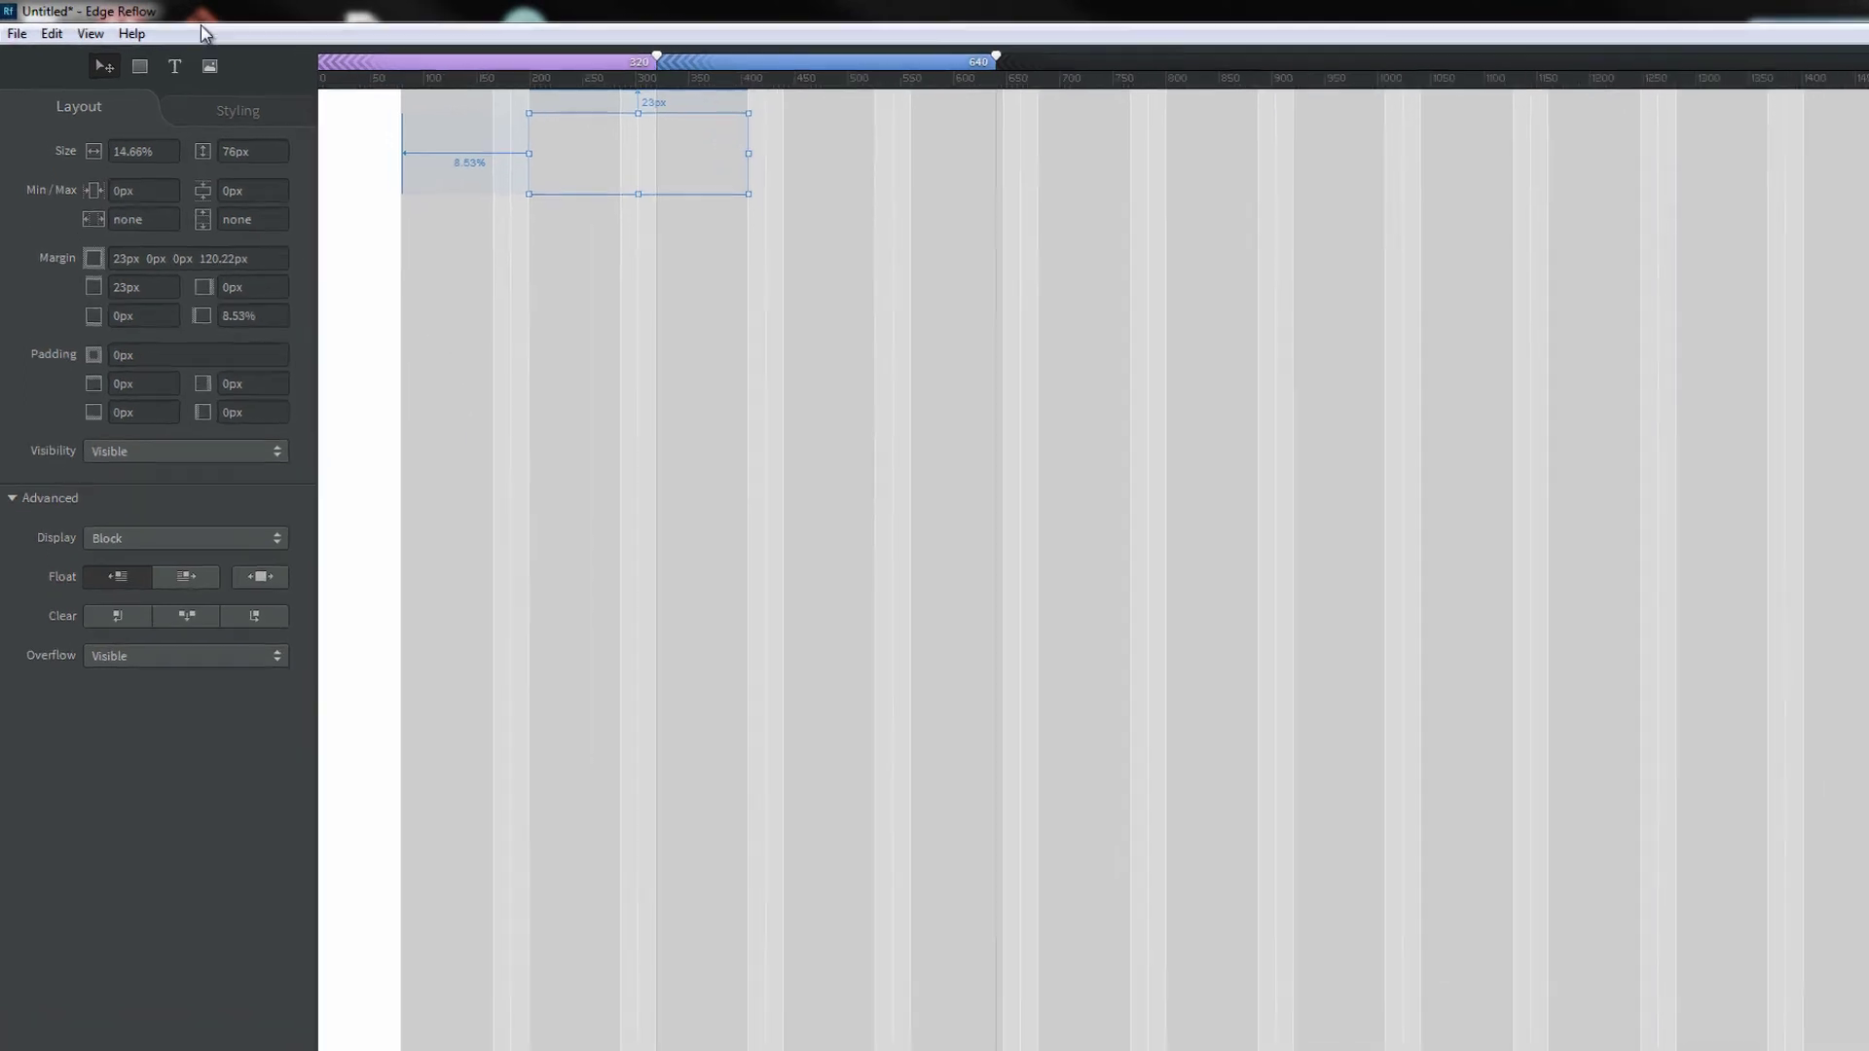
# Draw a text box below the logo box and replace its placeholder with 'Welcome to the site!'.
pyautogui.click(161, 60)
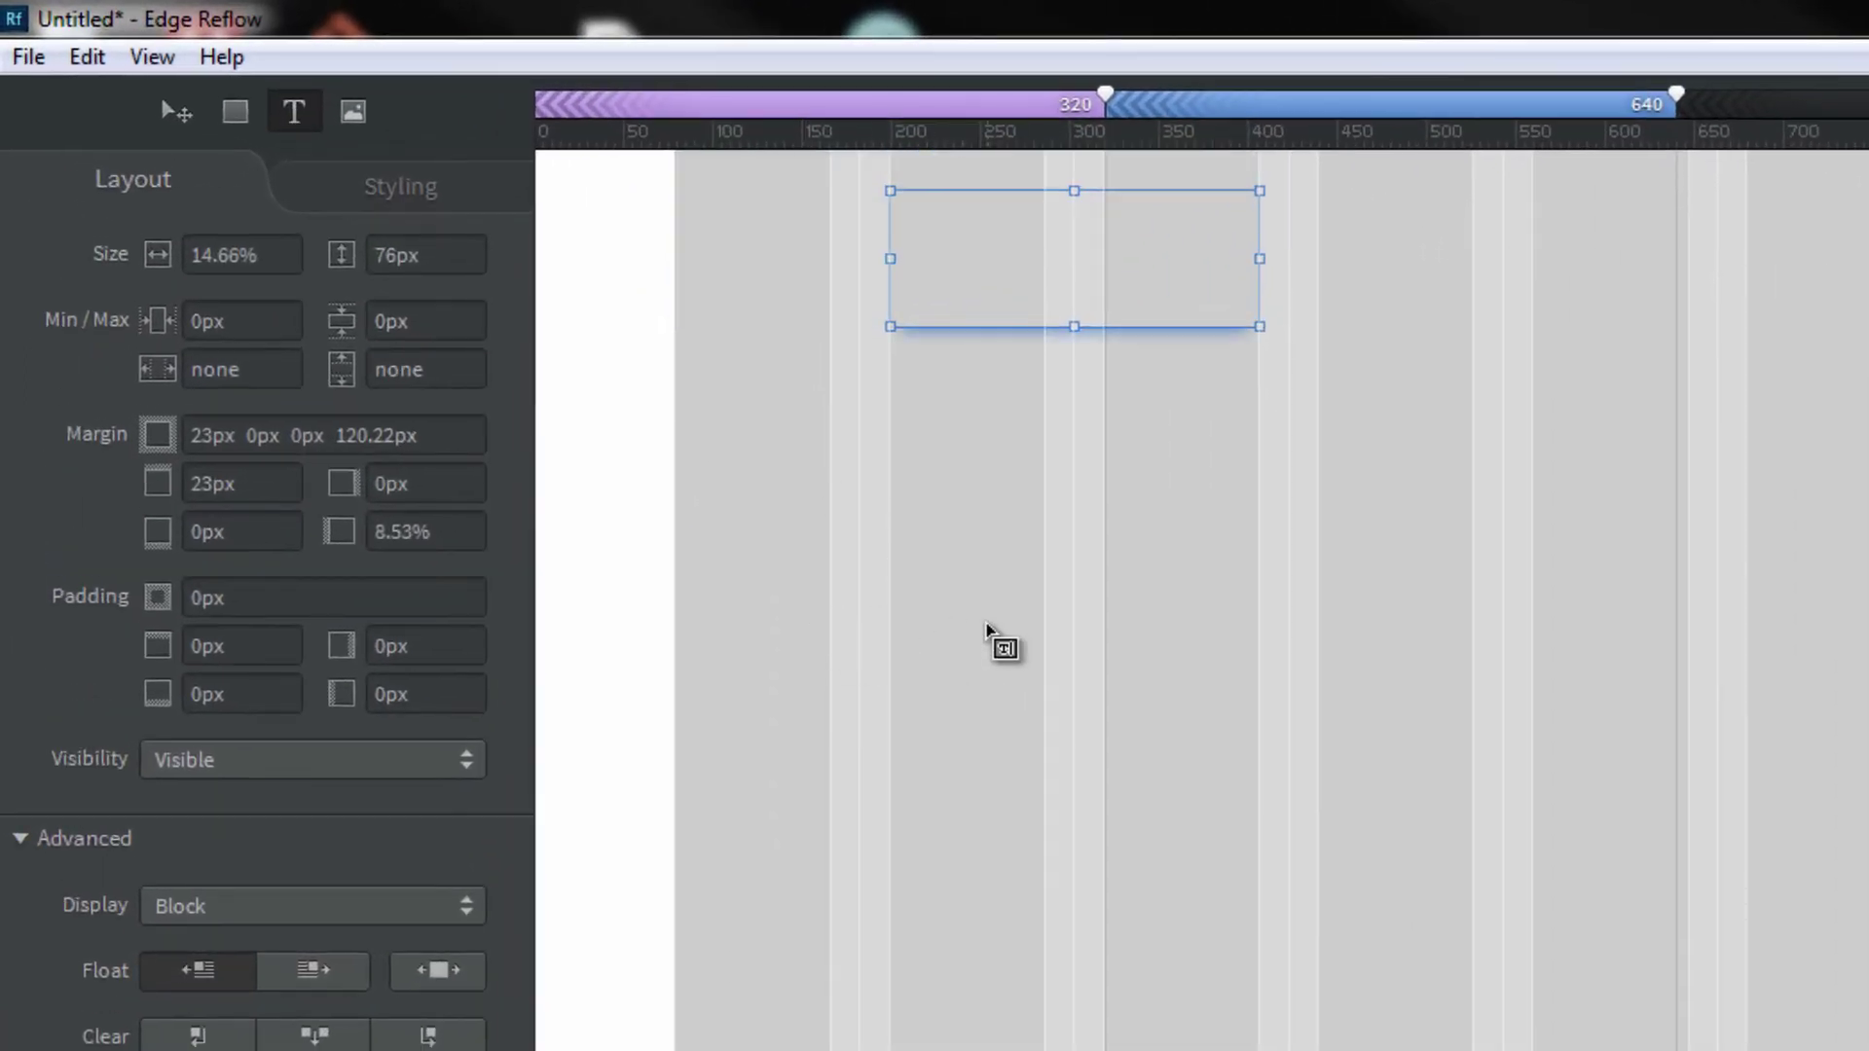
pyautogui.moveTo(990, 618); pyautogui.dragTo(1670, 805)
pyautogui.click(1045, 585)
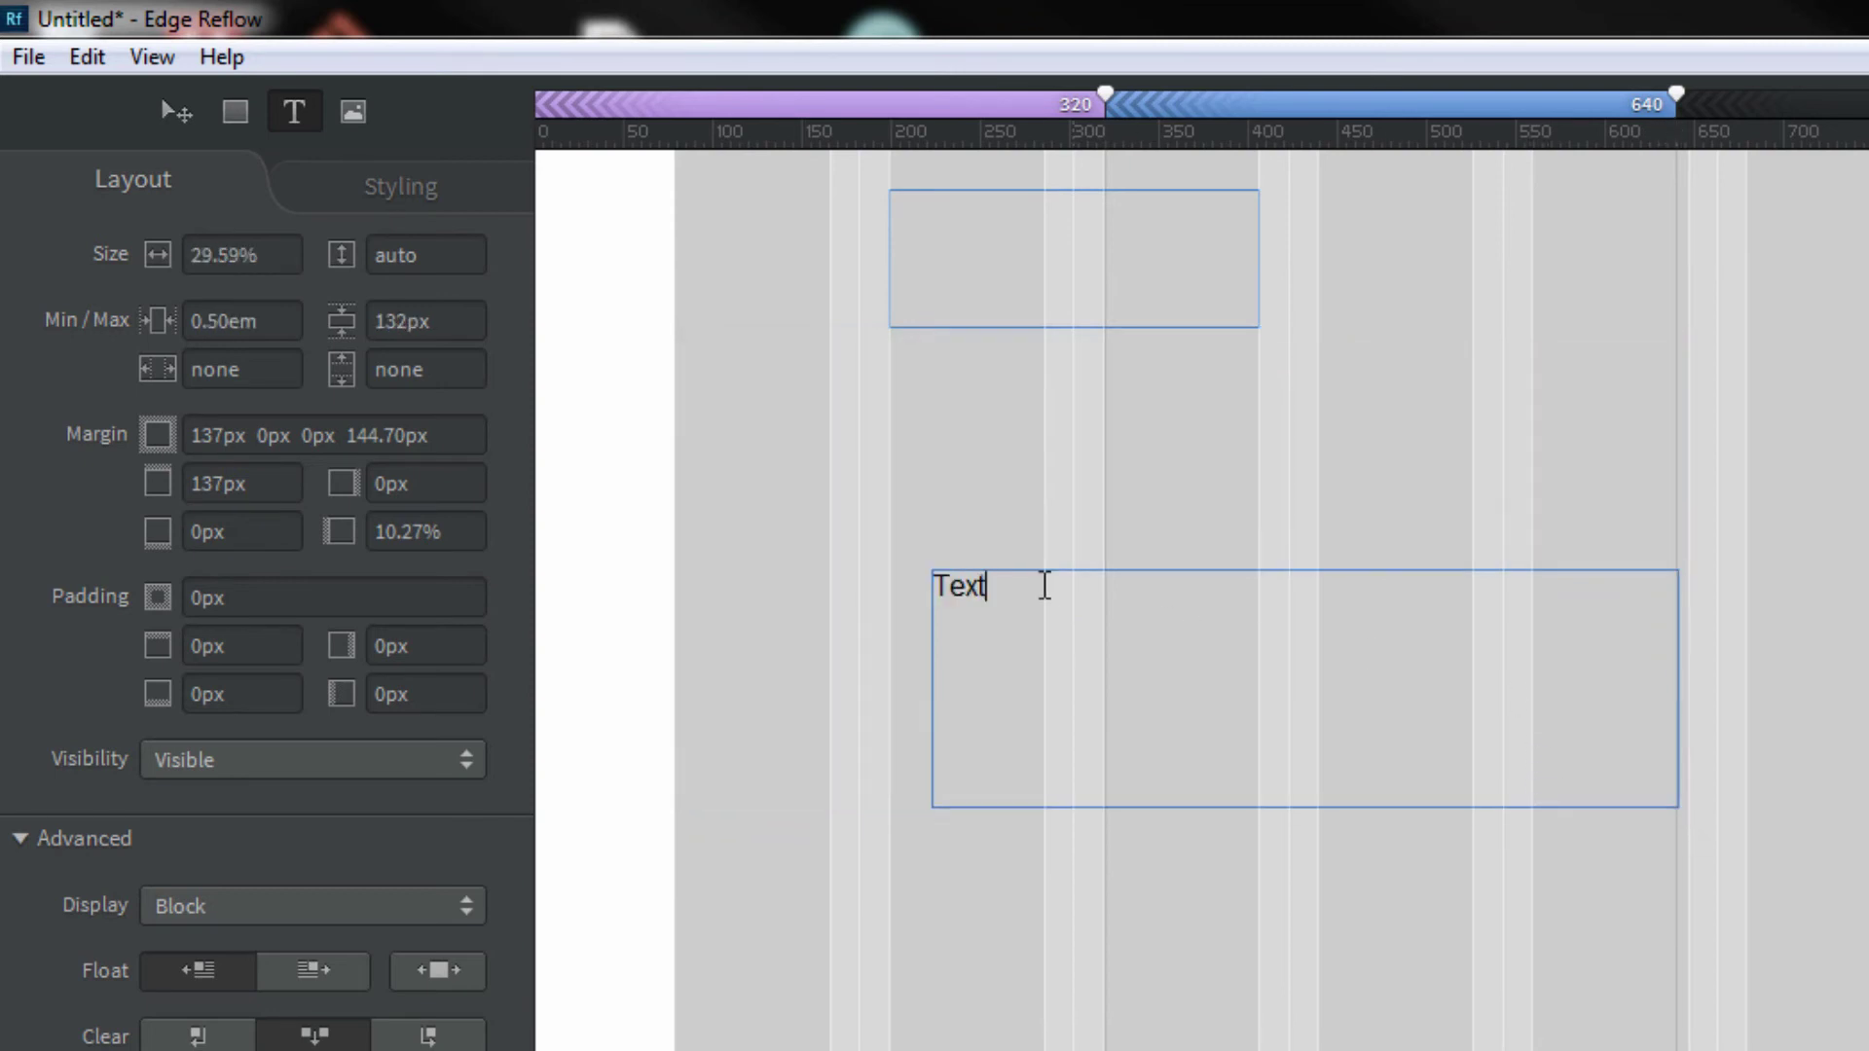
pyautogui.moveTo(1038, 587); pyautogui.dragTo(711, 589)
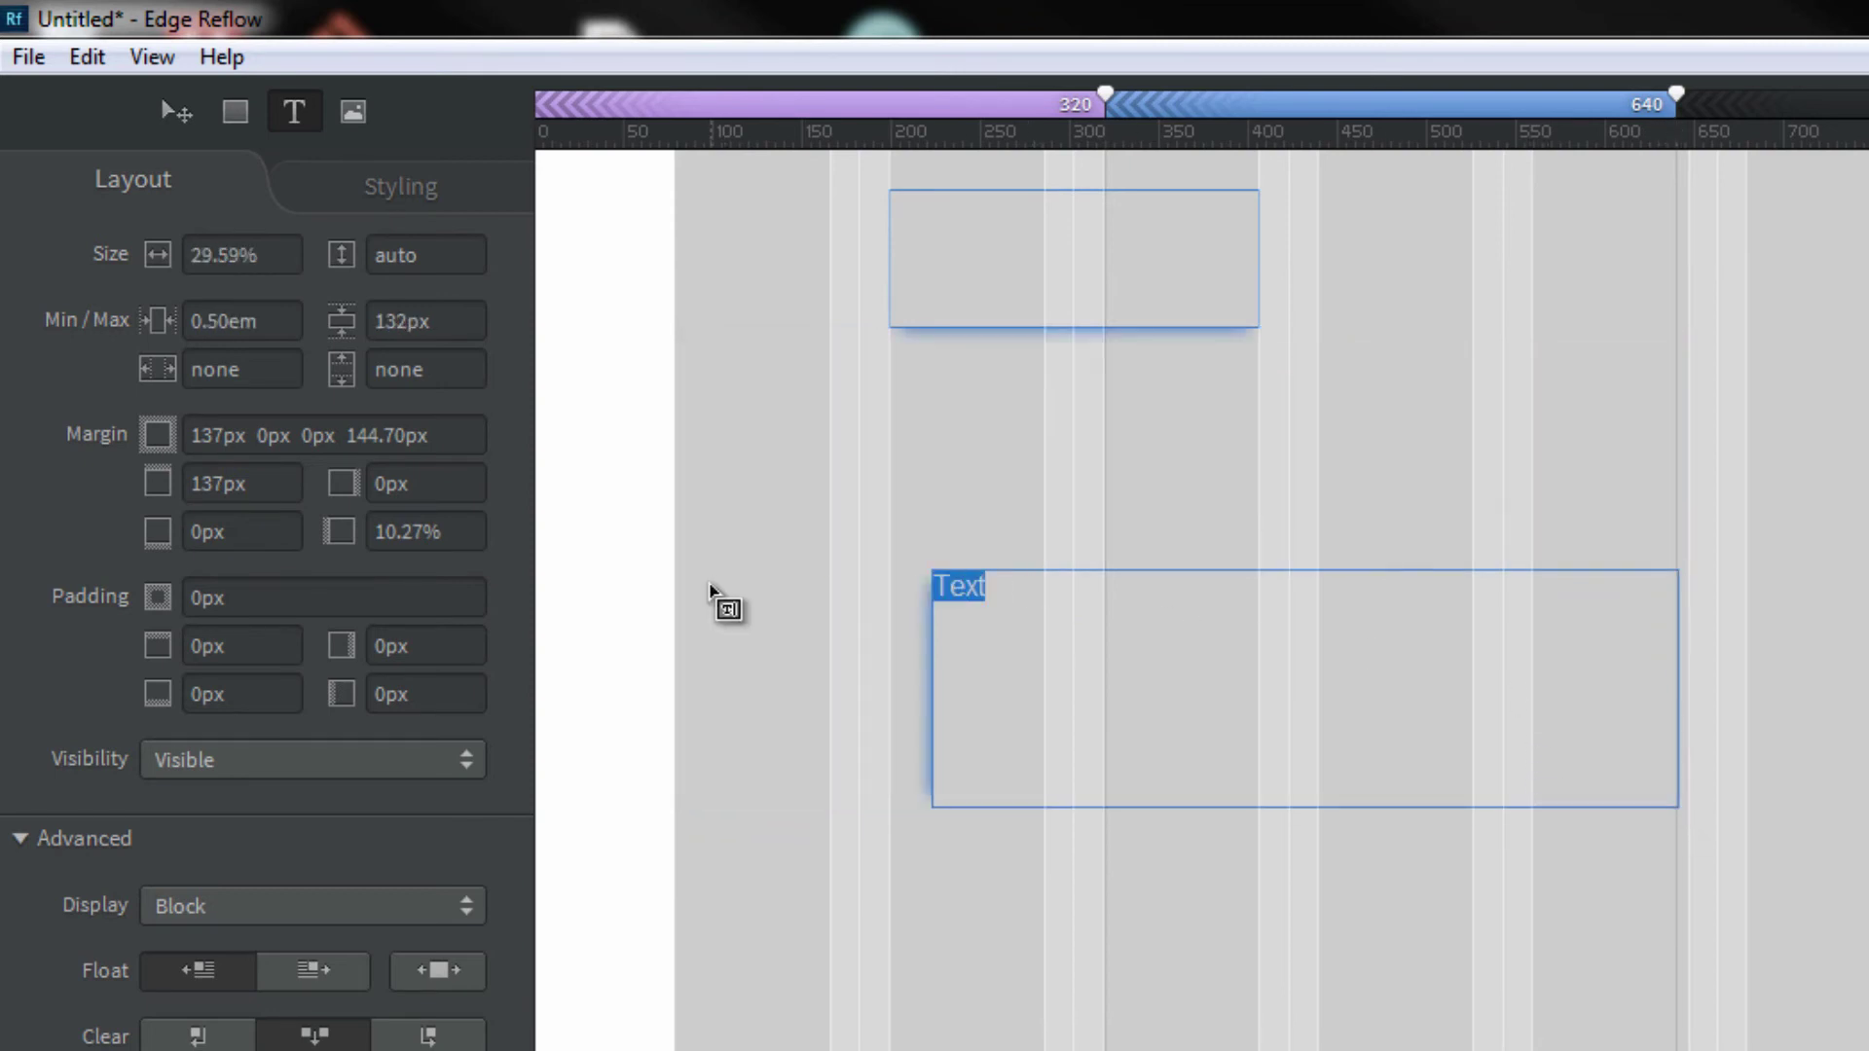
pyautogui.write('Welcome to th')
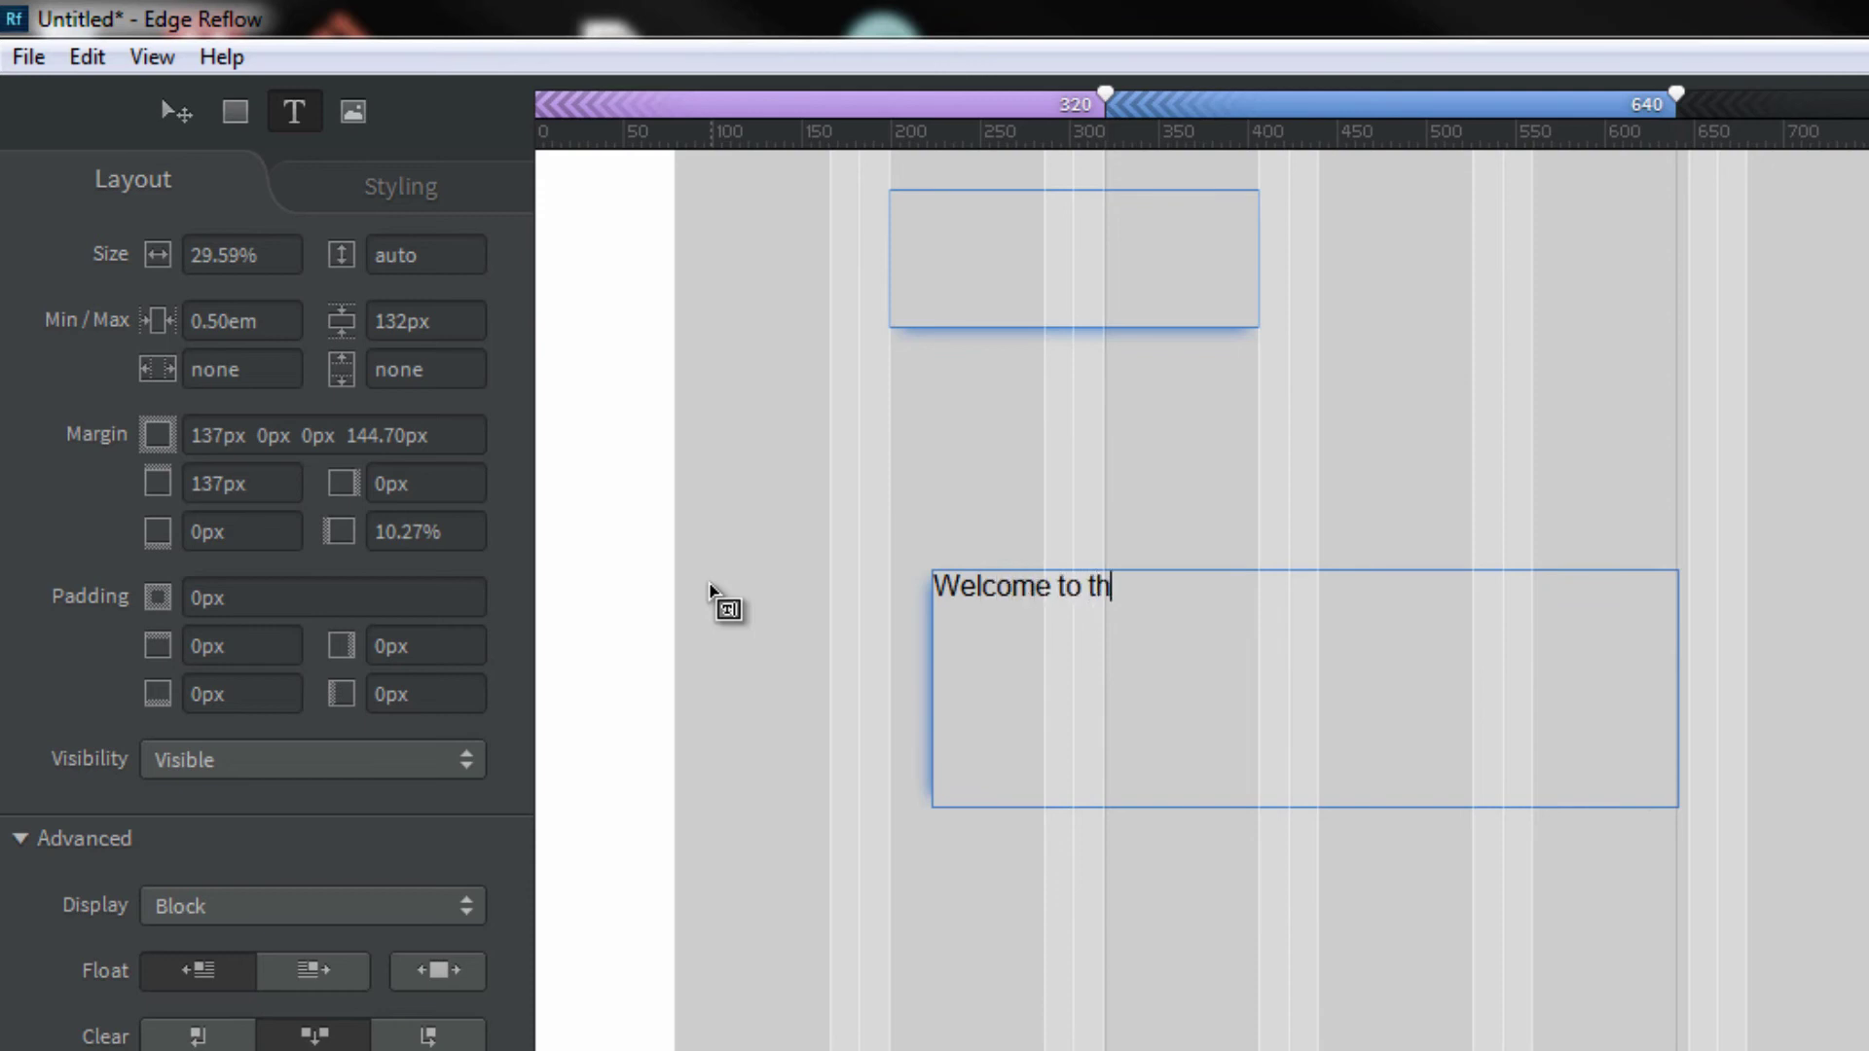
pyautogui.write('e site!')
pyautogui.press('Escape')
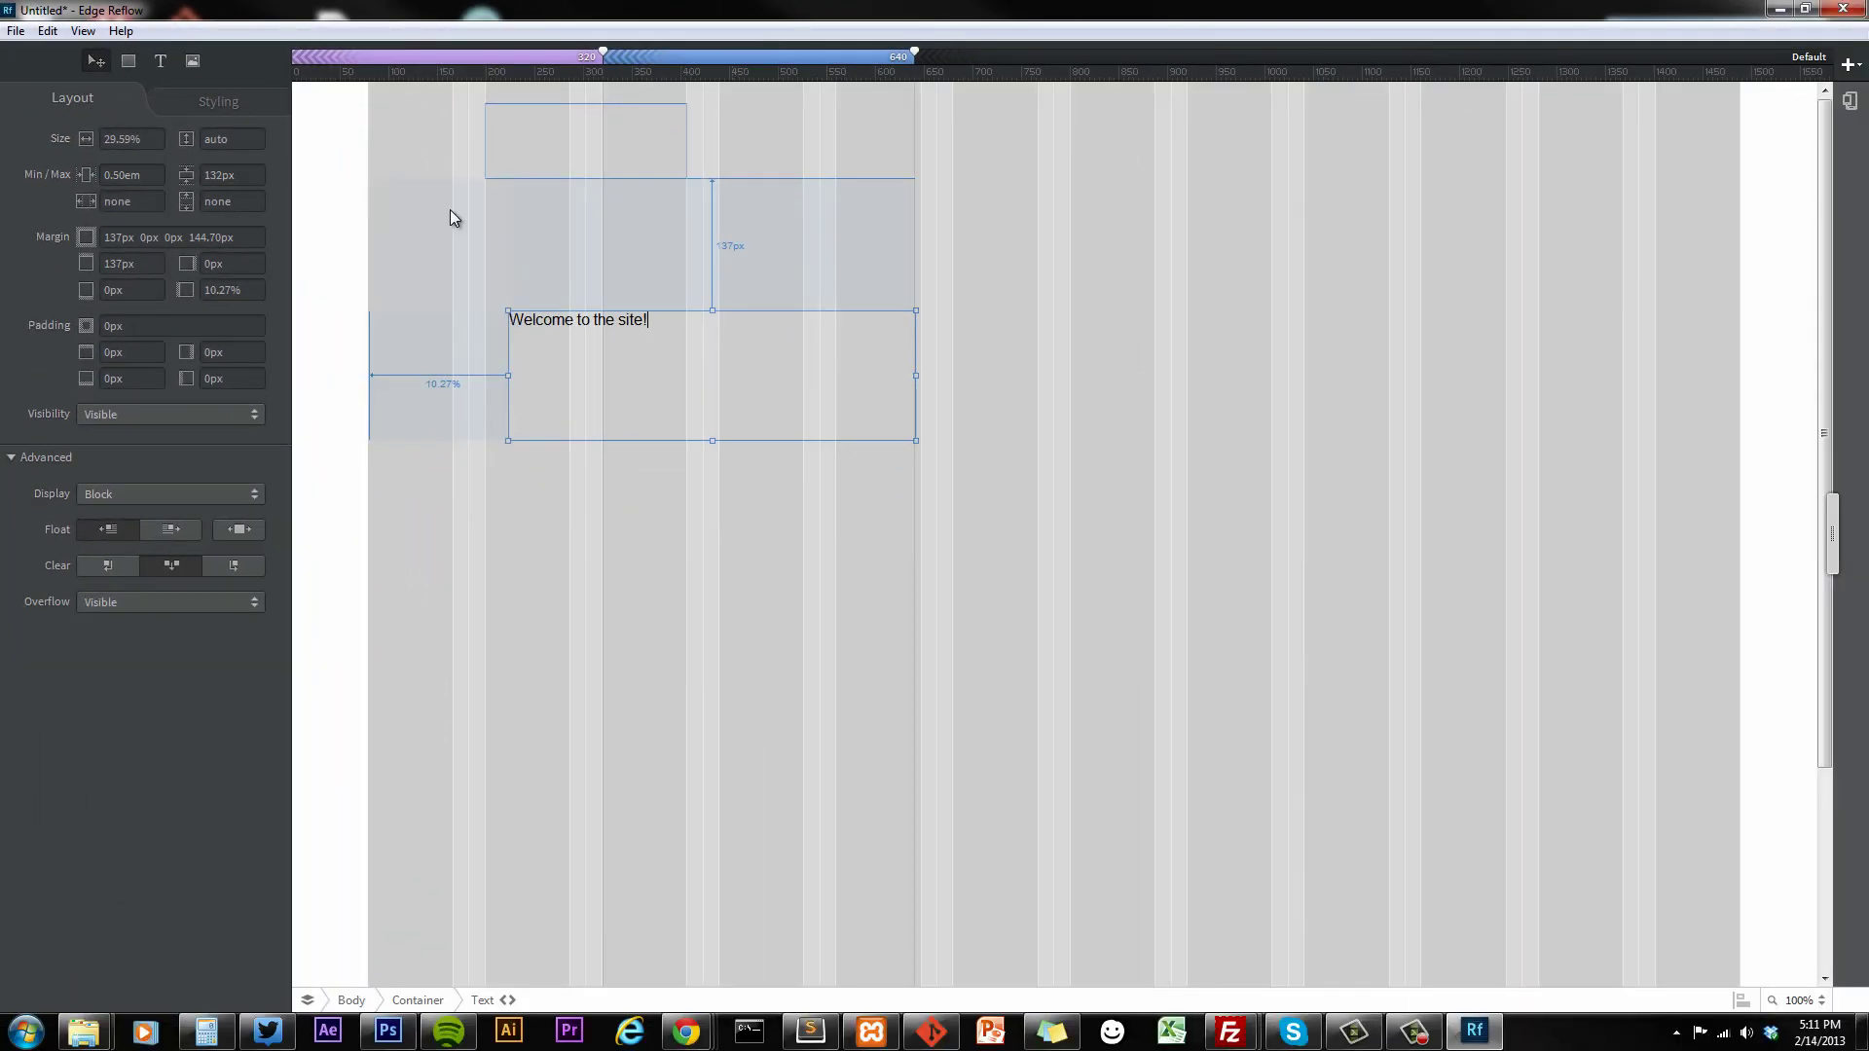
# Move the welcome text box down to a 203px top margin and widen it rightward.
pyautogui.click(101, 62)
pyautogui.moveTo(569, 326); pyautogui.dragTo(863, 392)
pyautogui.moveTo(1212, 443); pyautogui.dragTo(1277, 452)
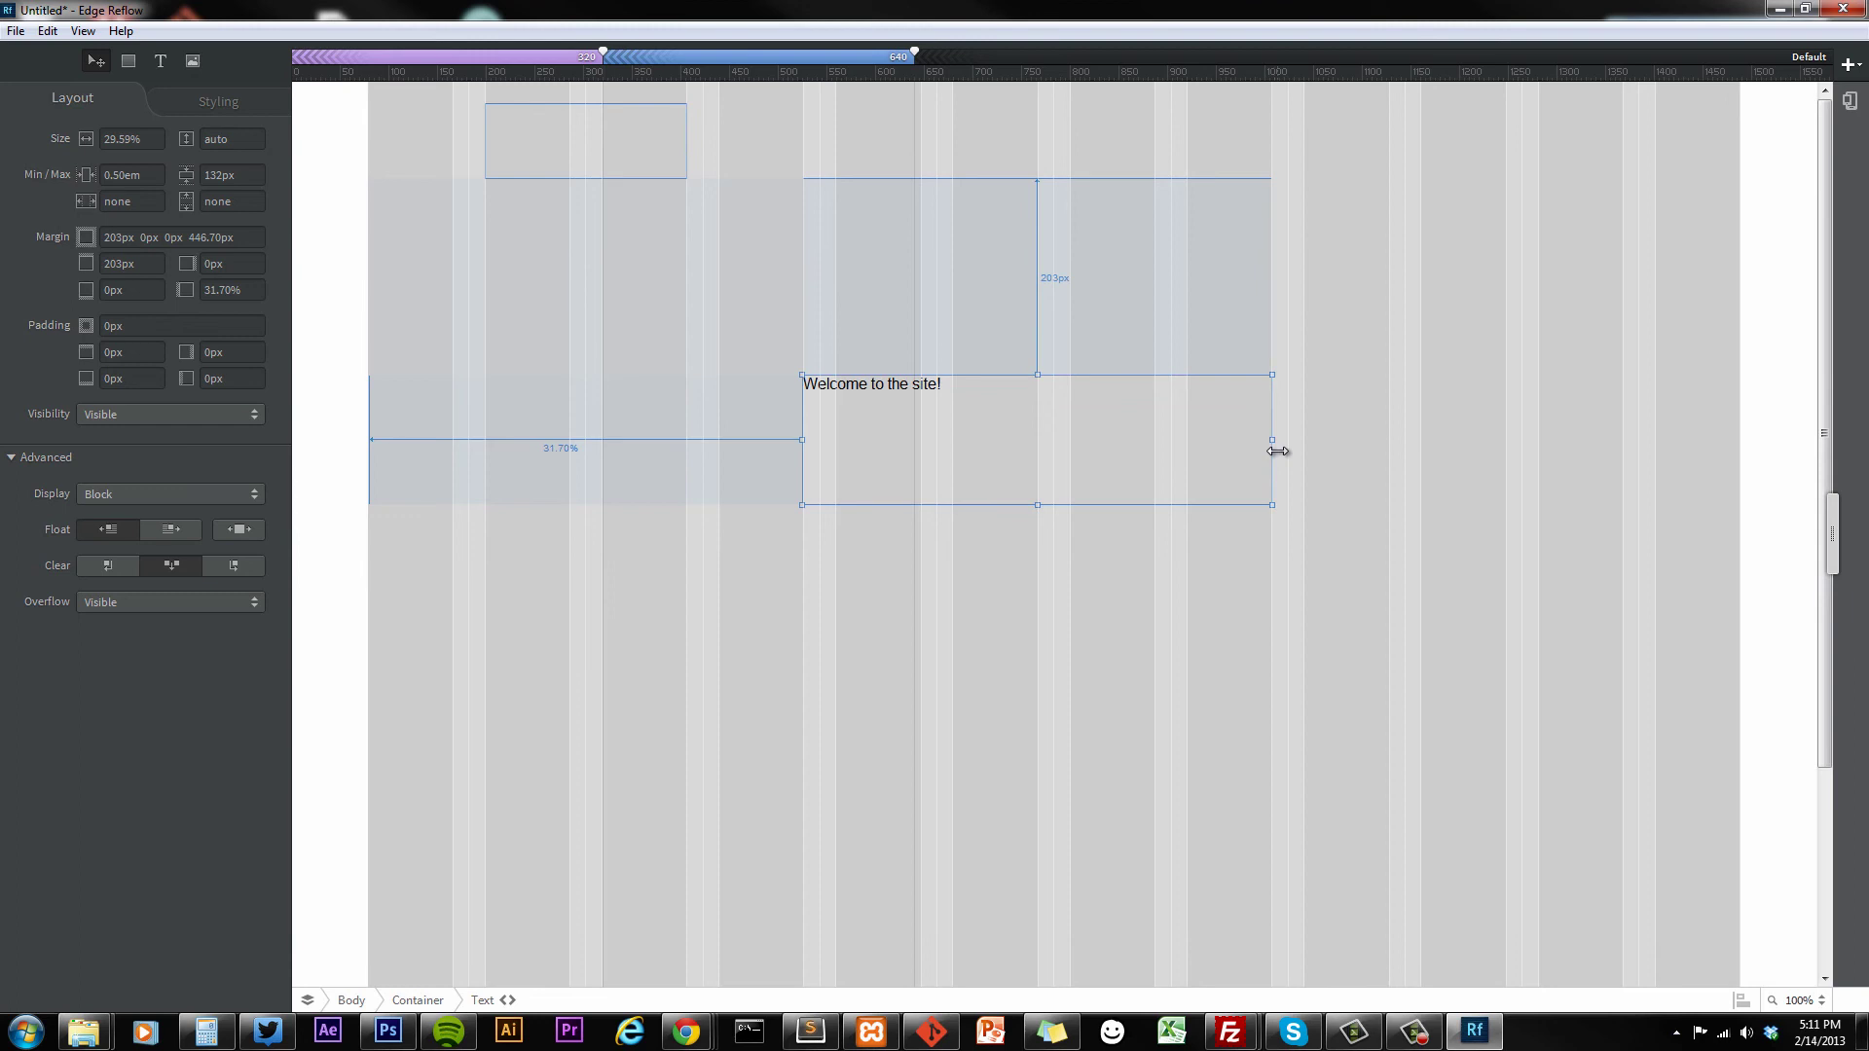
# In the 640px layout, stretch the text box to 92.05% width with an 8.54% left margin.
pyautogui.click(895, 54)
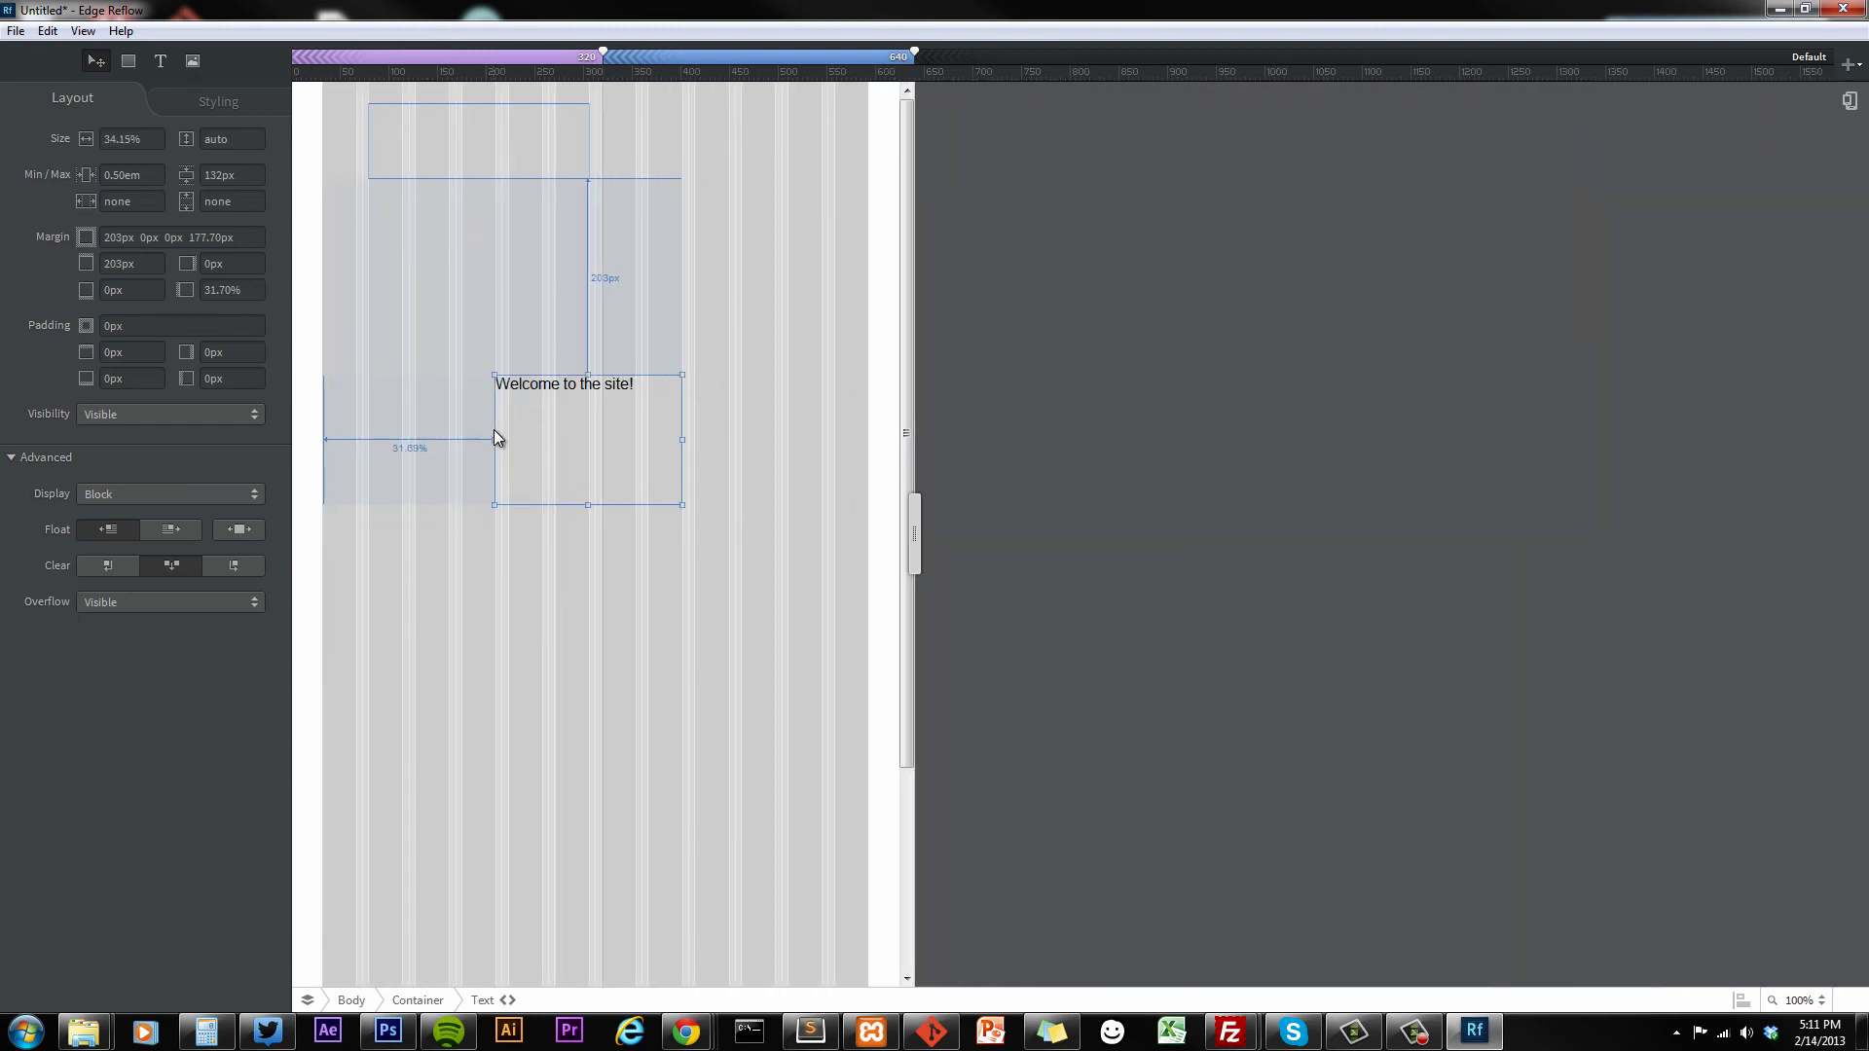
pyautogui.moveTo(496, 440); pyautogui.dragTo(365, 445)
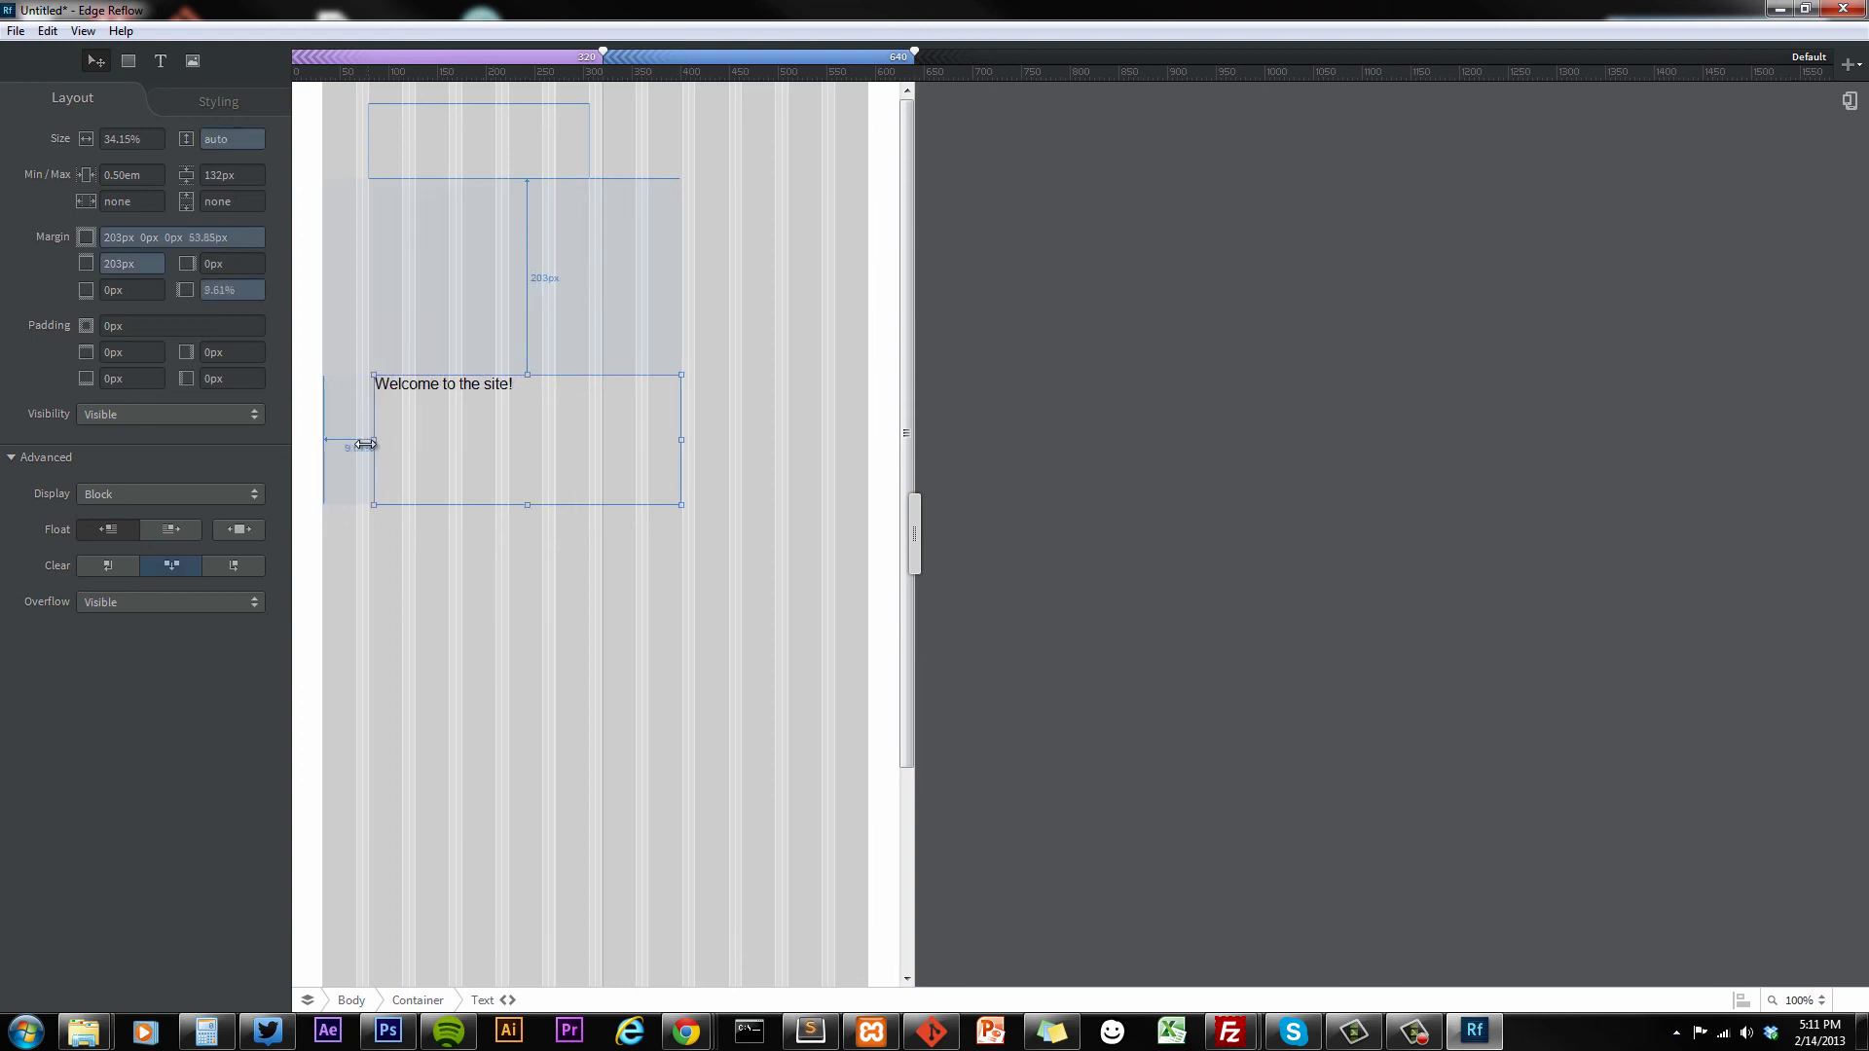
pyautogui.moveTo(686, 441); pyautogui.dragTo(822, 441)
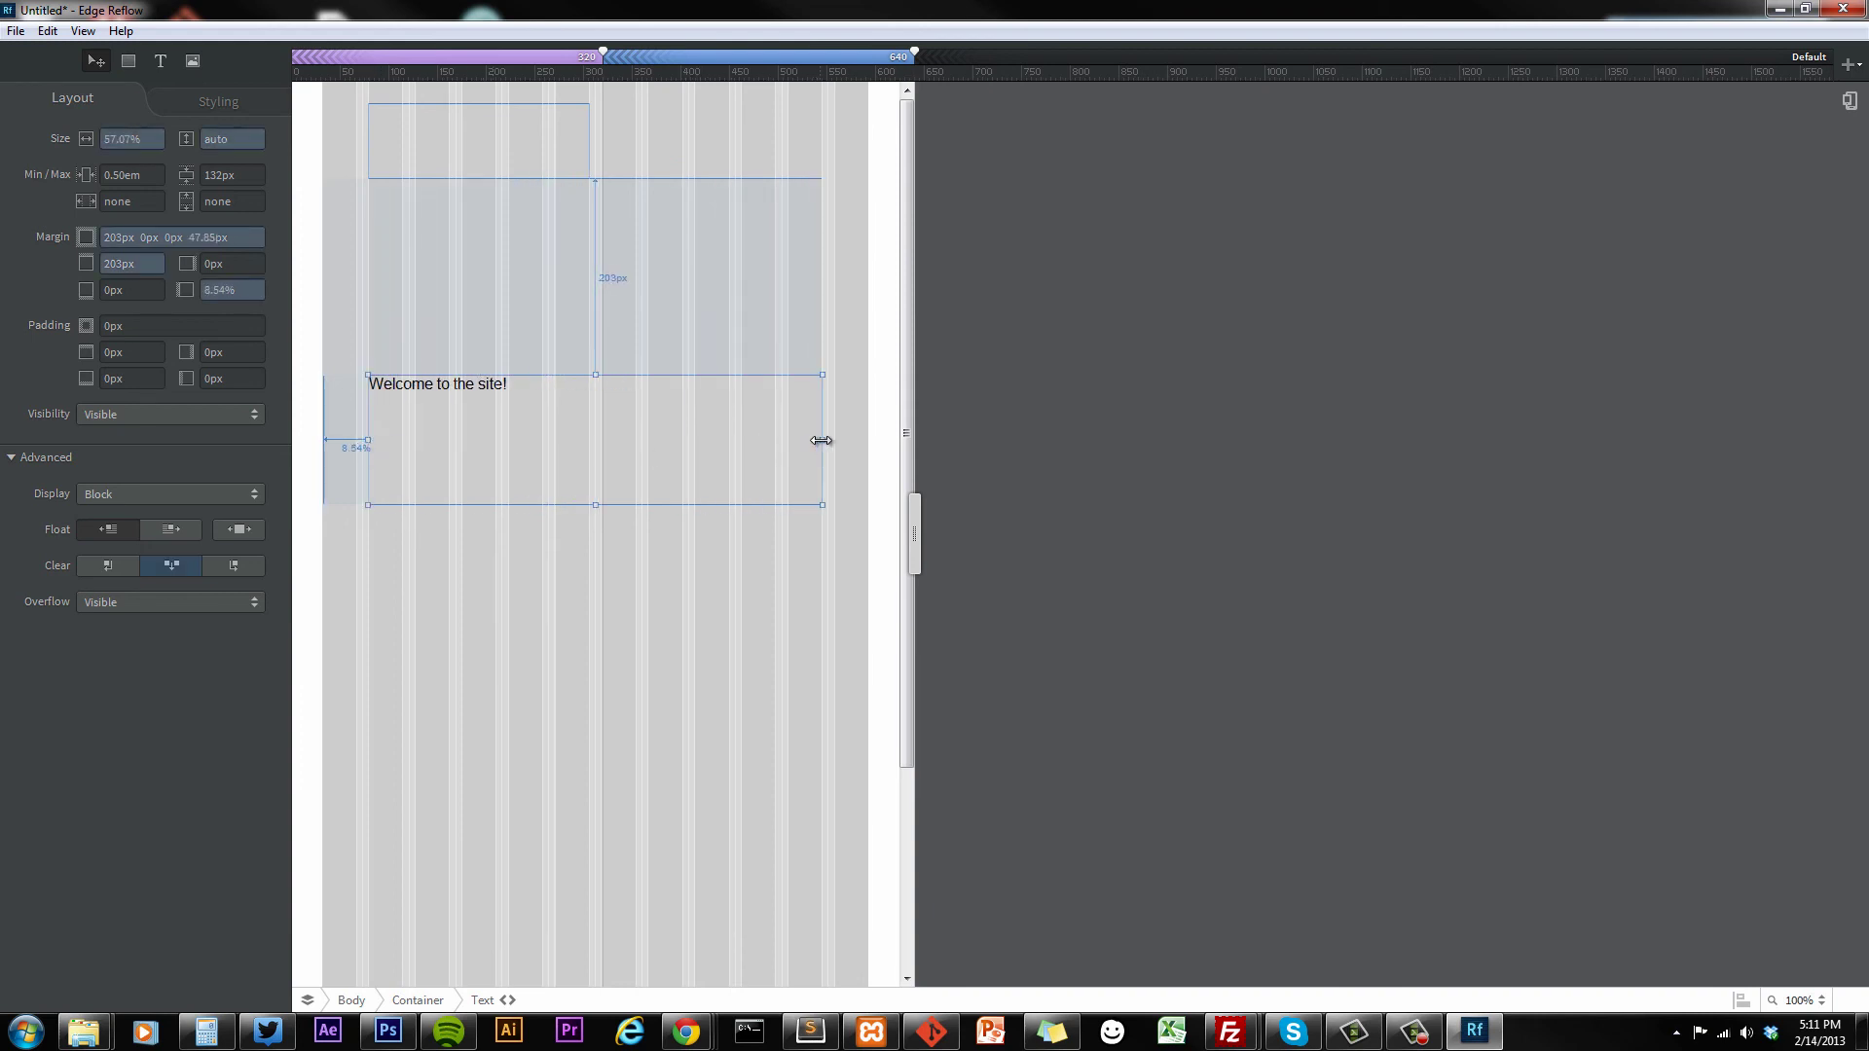
pyautogui.click(598, 57)
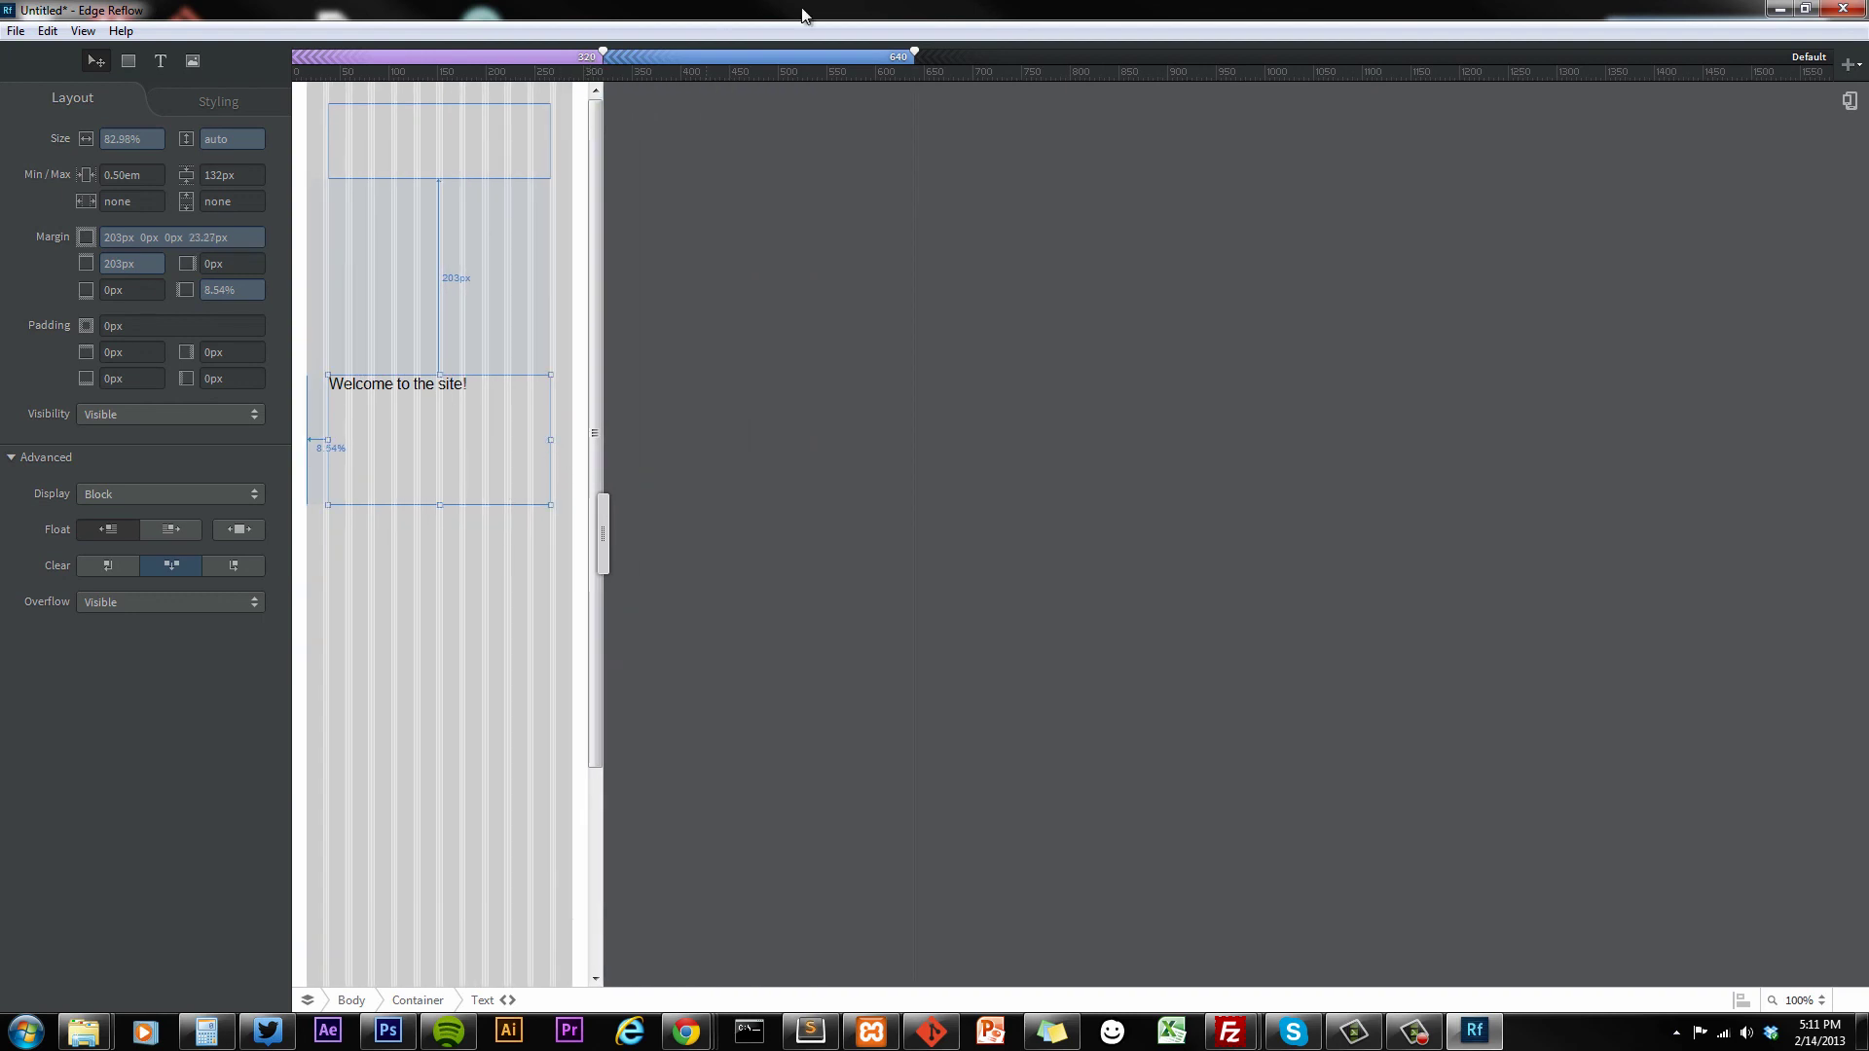